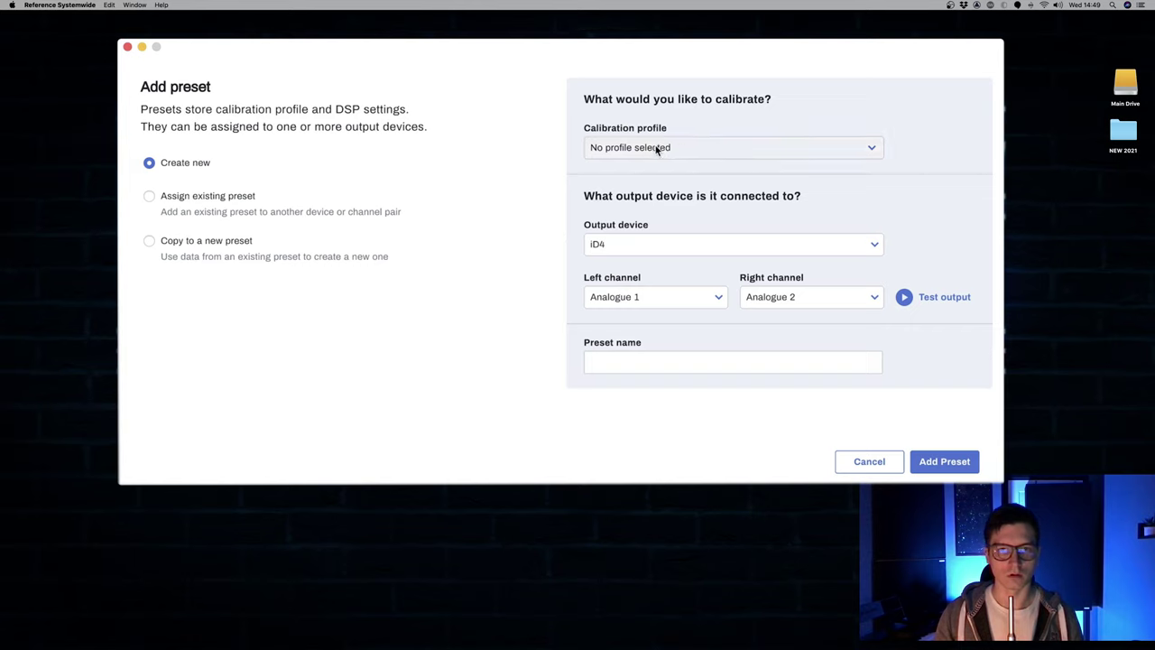
- Launch Reference 4 Measure by choosing Measure Speakers from the calibration profile list
click(658, 148)
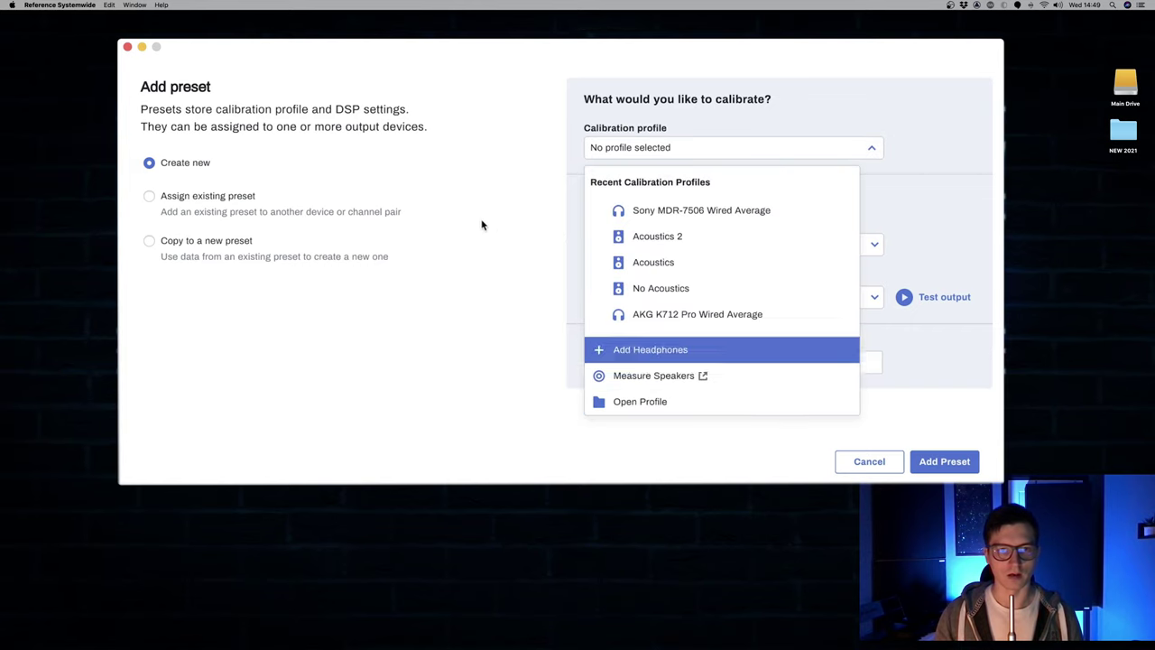
click(495, 145)
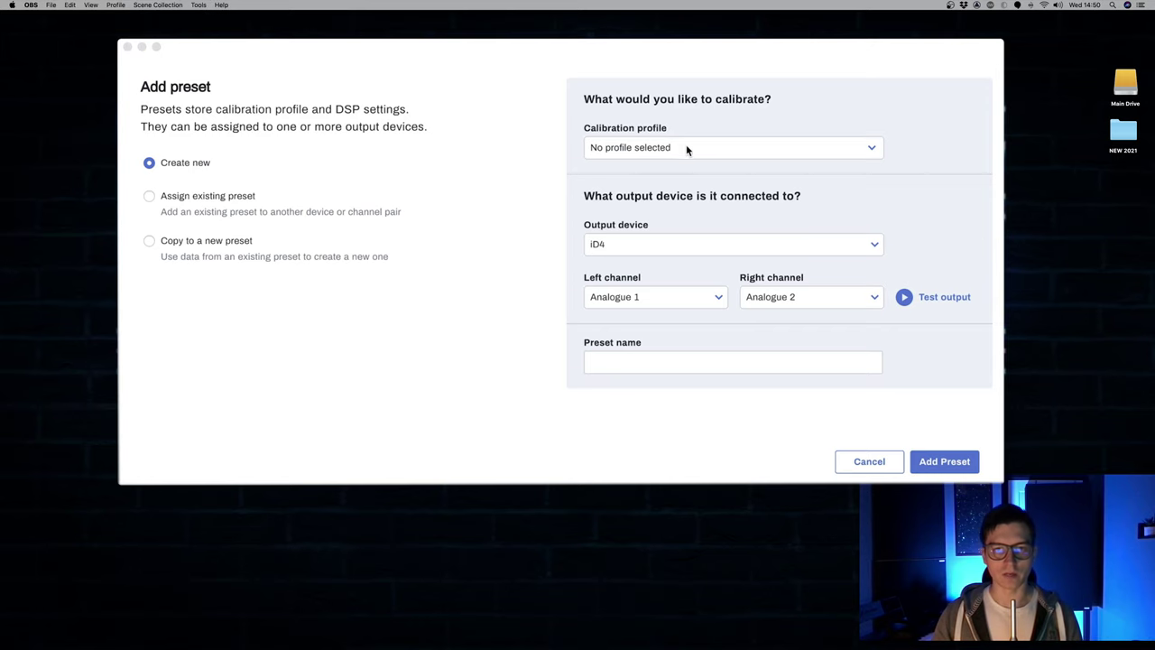
click(748, 149)
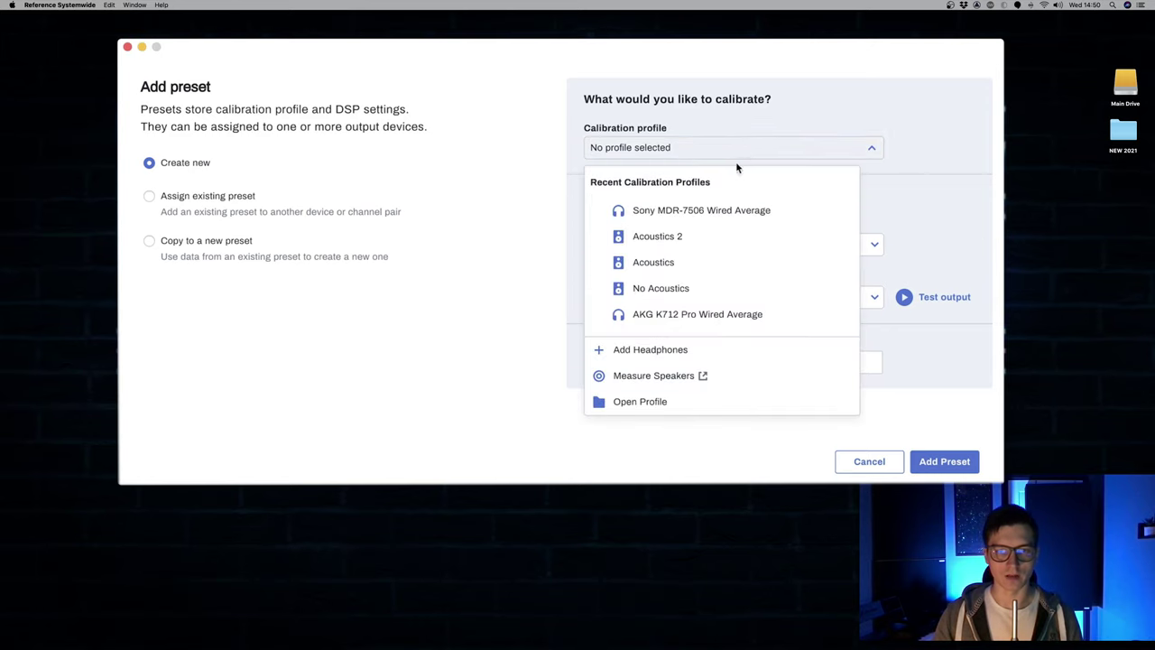
click(651, 374)
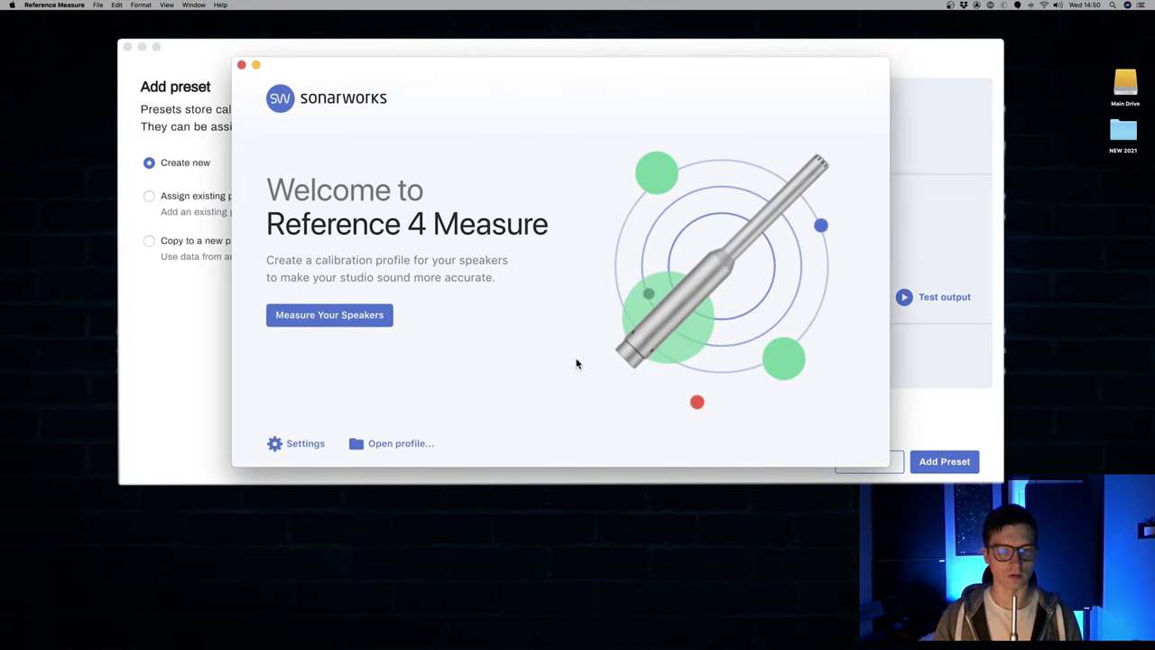
- Start speaker measurement and tick phantom power, no mic routing, single interface and 44.1 kHz
click(336, 322)
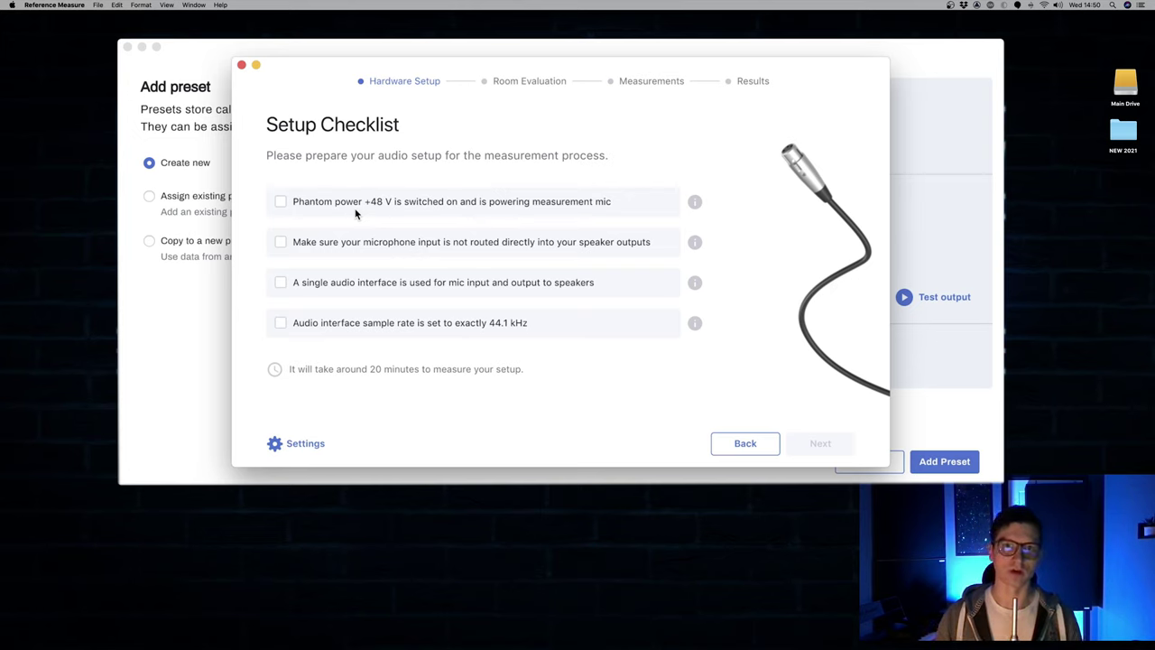
click(279, 202)
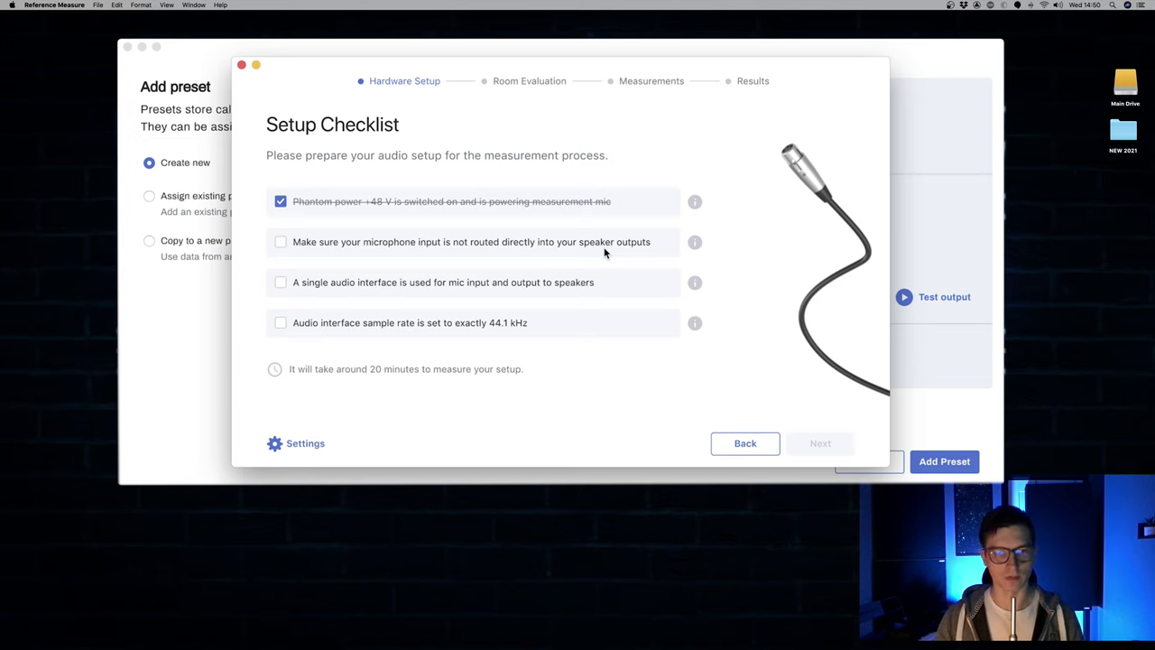
click(282, 243)
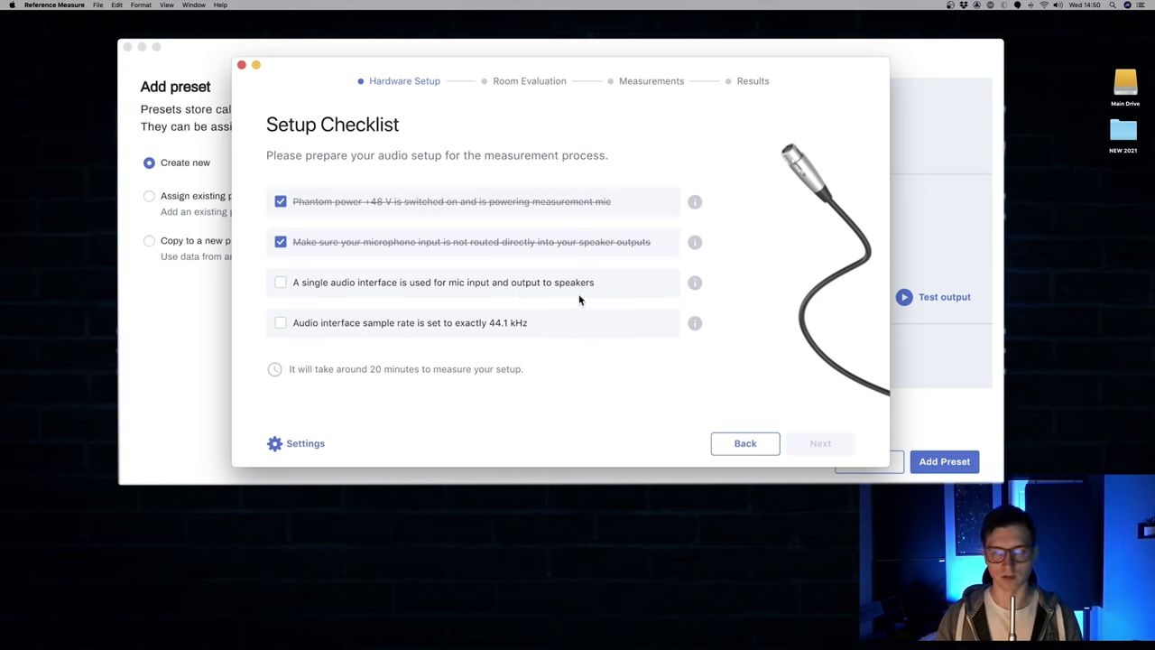
click(283, 284)
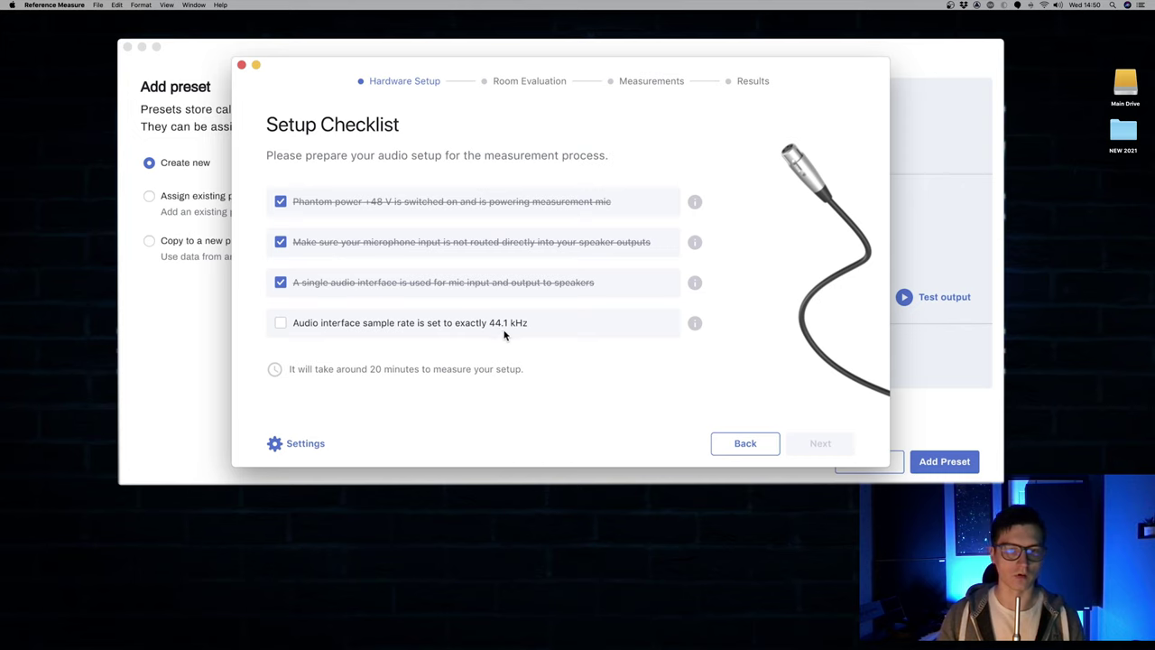
click(284, 324)
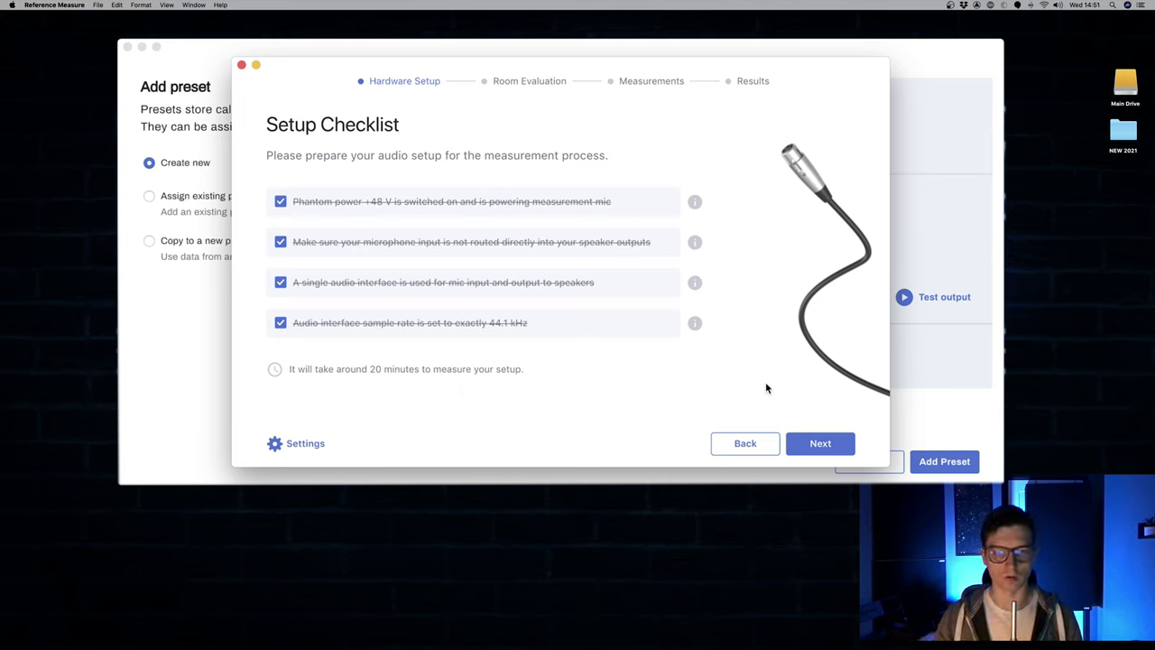
- Accept the Sonarworks XREF 20 microphone, its ID and calibration curve, reaching device selection
click(846, 447)
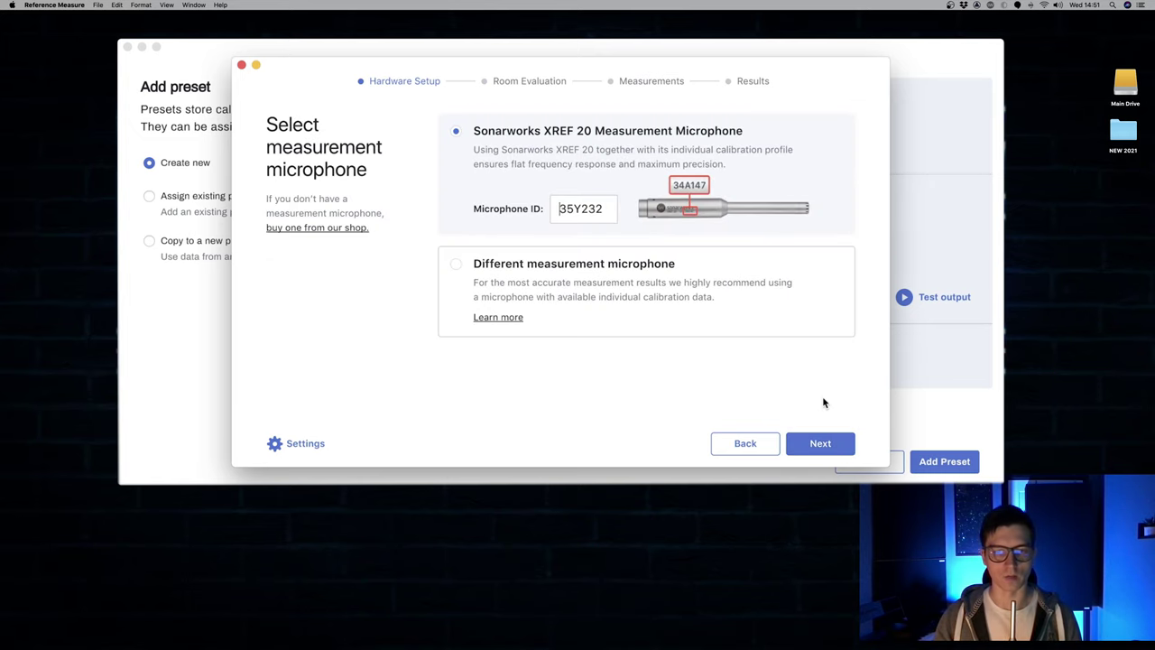
click(558, 214)
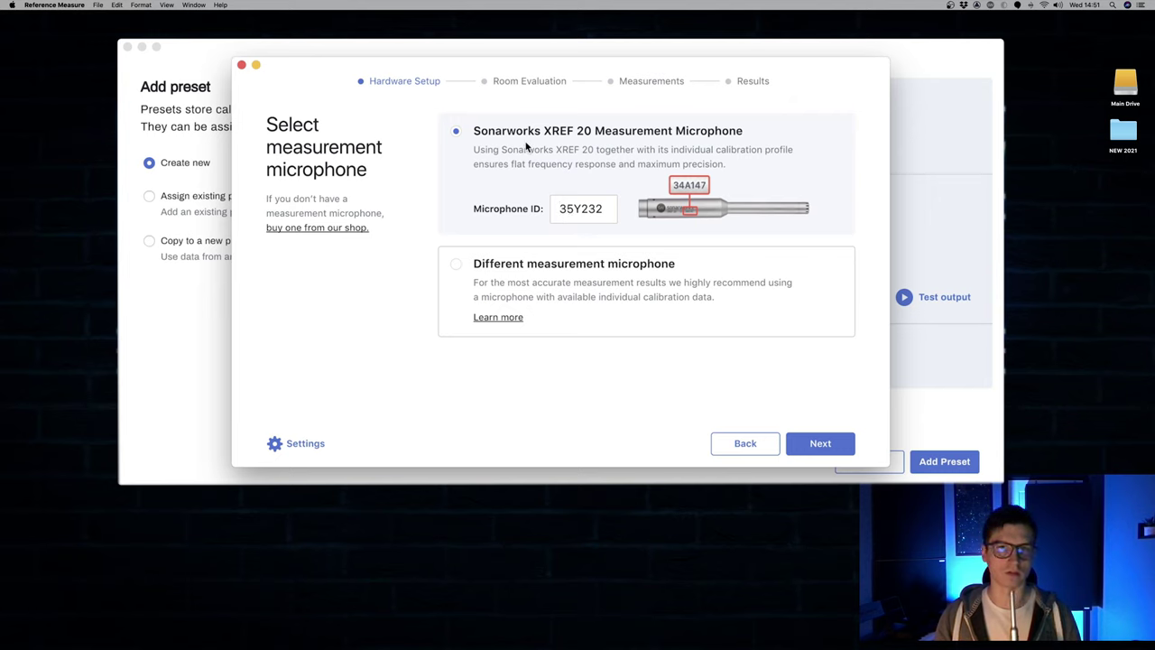
click(820, 443)
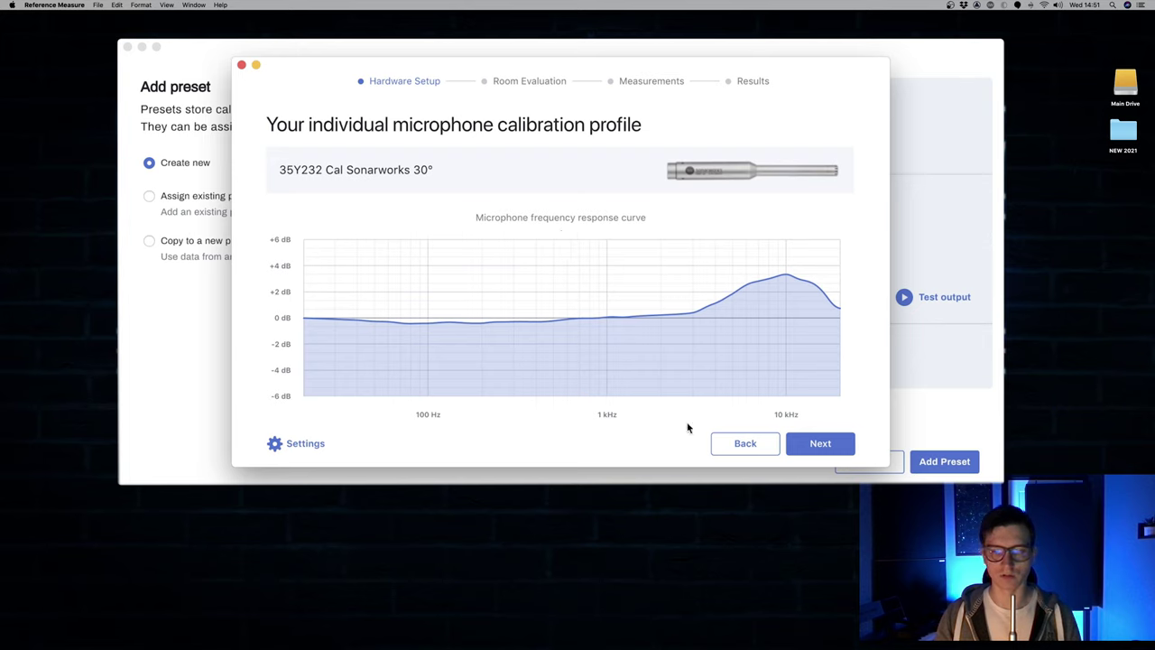
click(827, 449)
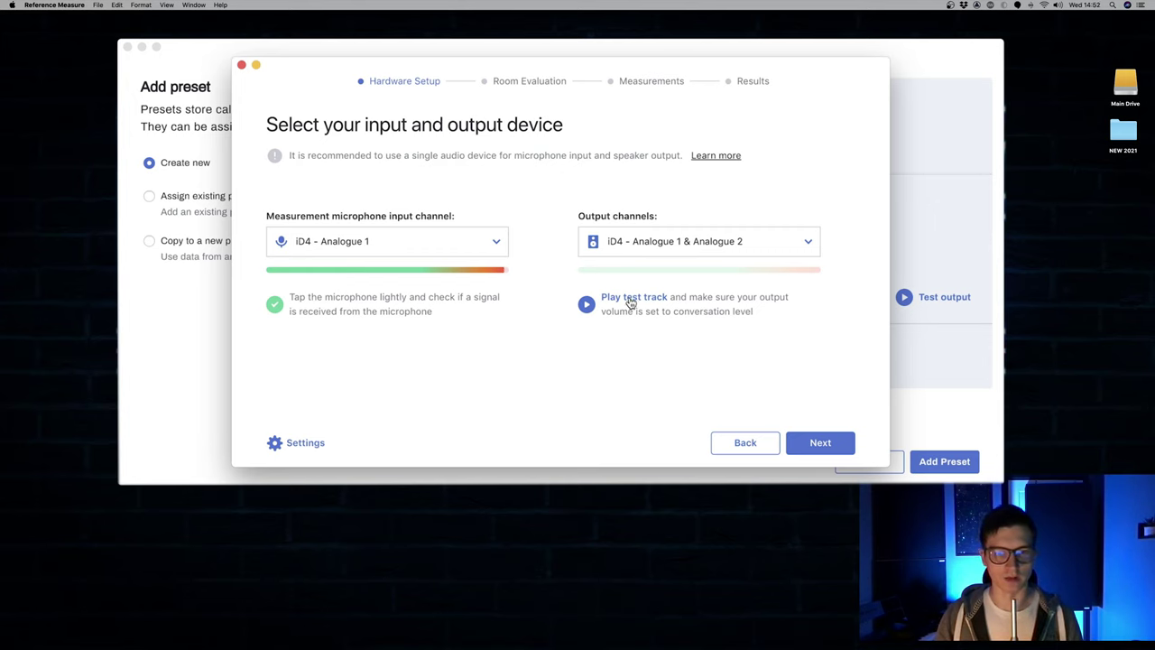
- Play and stop the test track to confirm speaker output, then continue to Room Evaluation
click(586, 305)
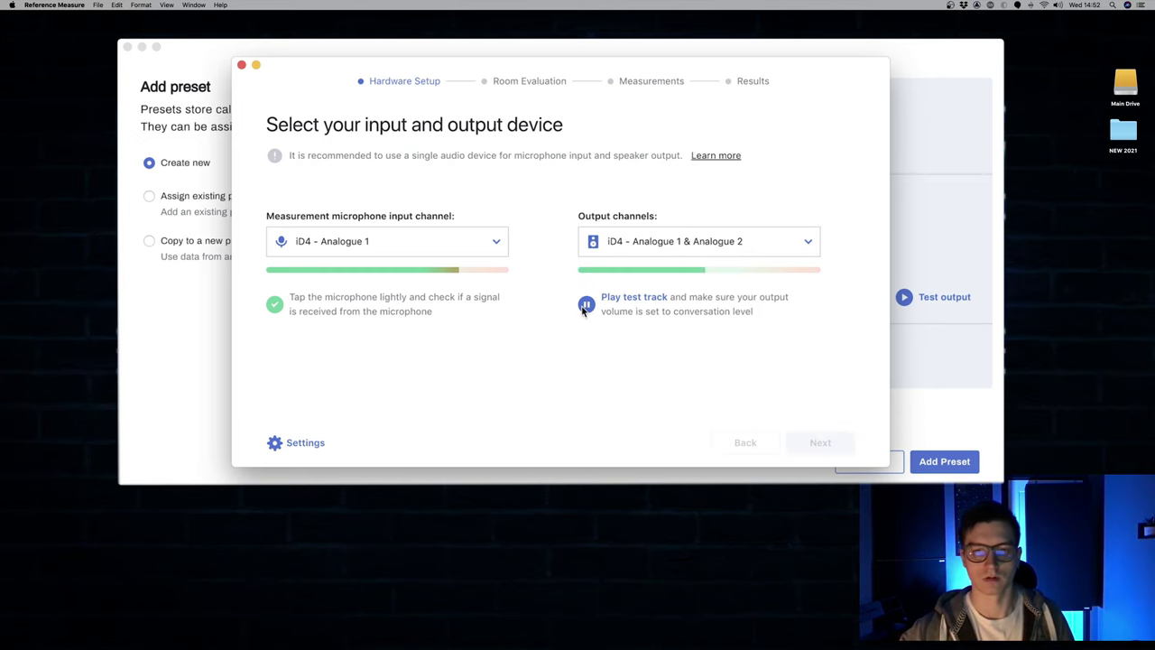
click(585, 307)
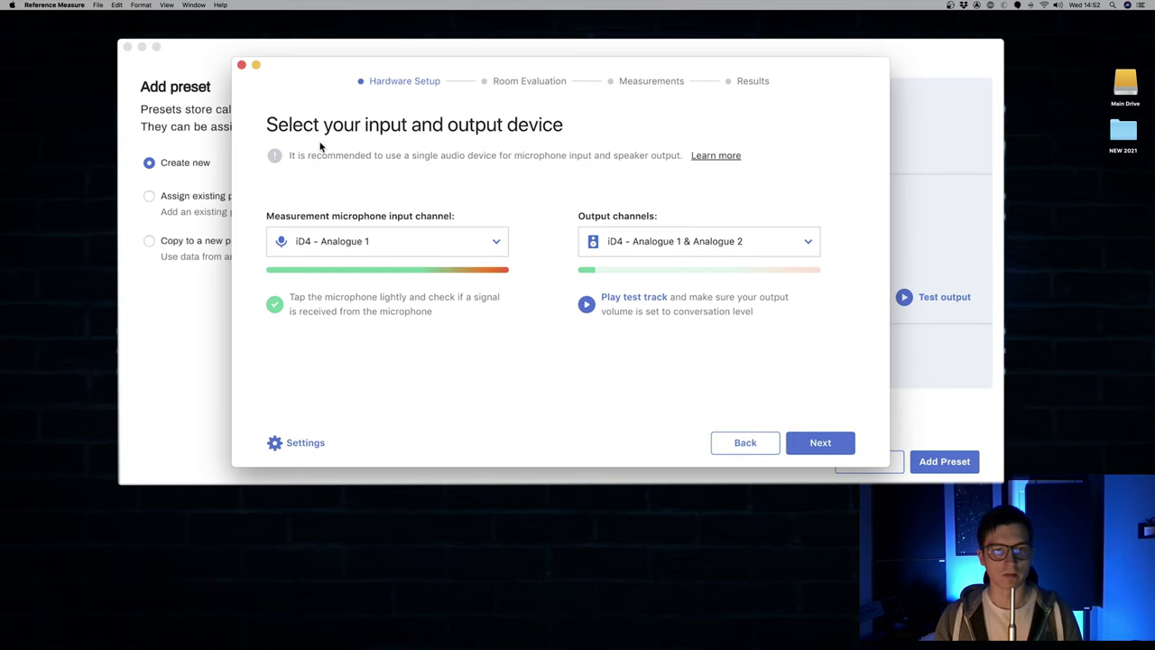
click(832, 443)
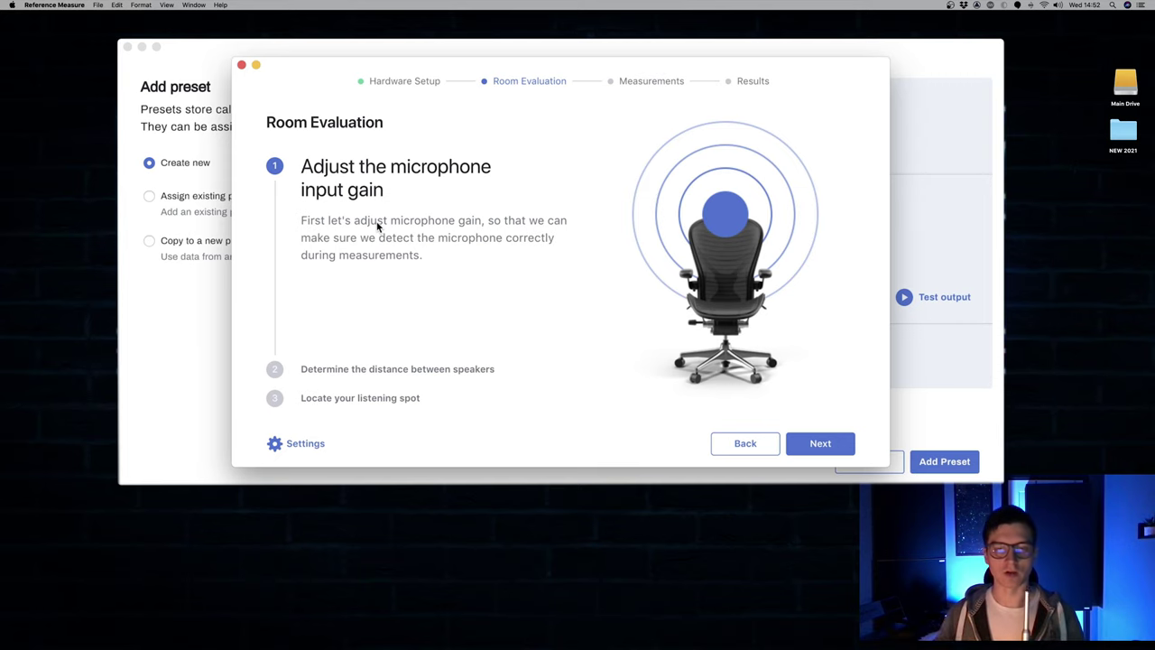
- Begin the microphone gain step and preview the measurement signals
click(832, 448)
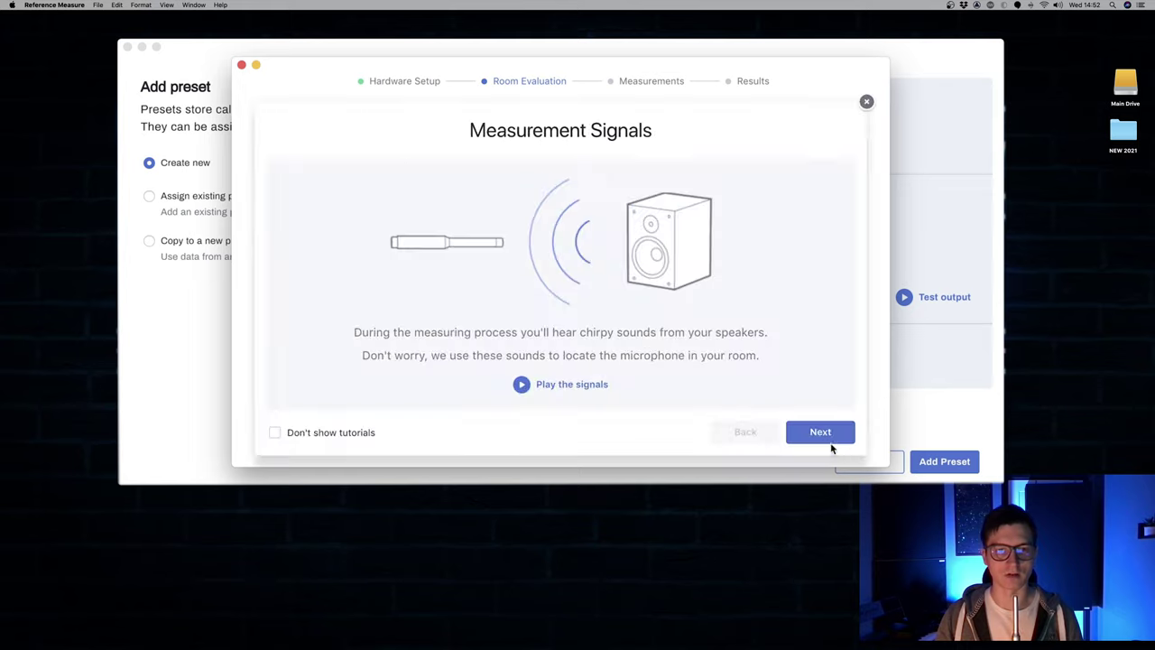
click(546, 391)
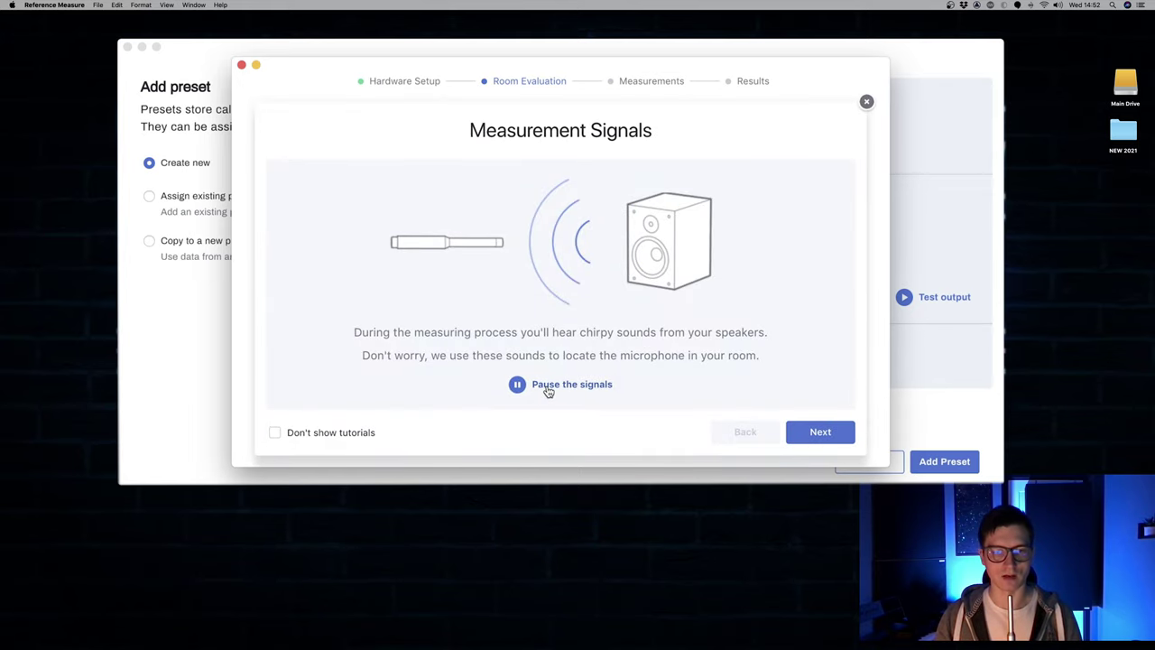
click(548, 391)
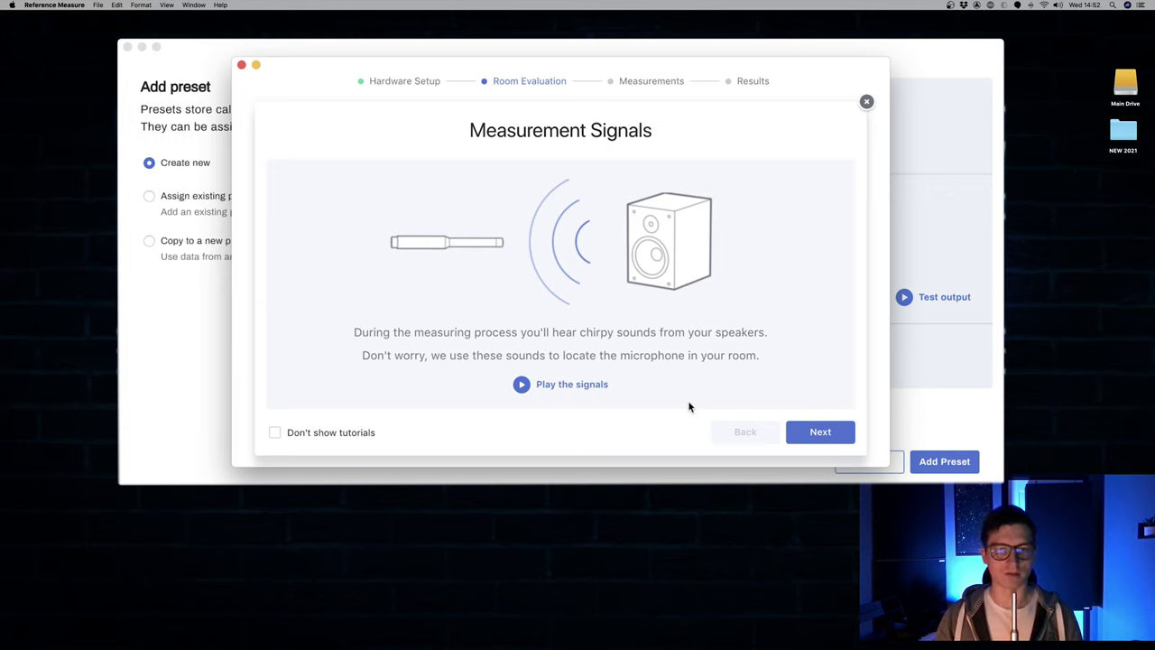
- Go through the mic positioning tips: ear level, aim between speakers, away from body
click(830, 439)
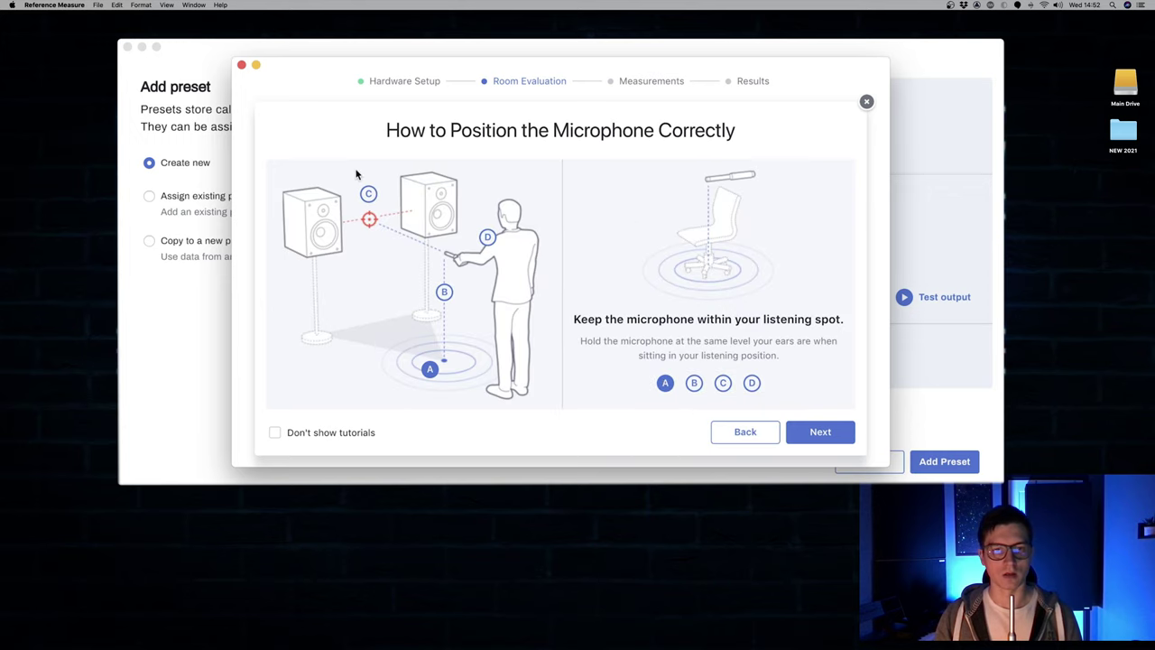
click(696, 384)
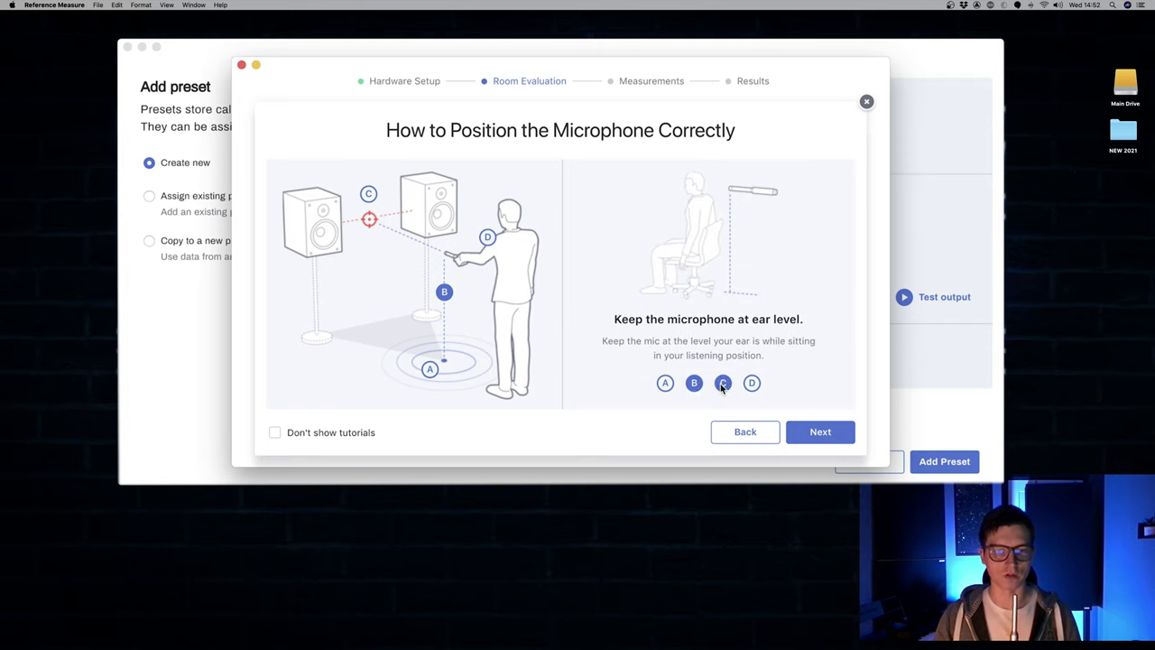
click(723, 384)
click(751, 385)
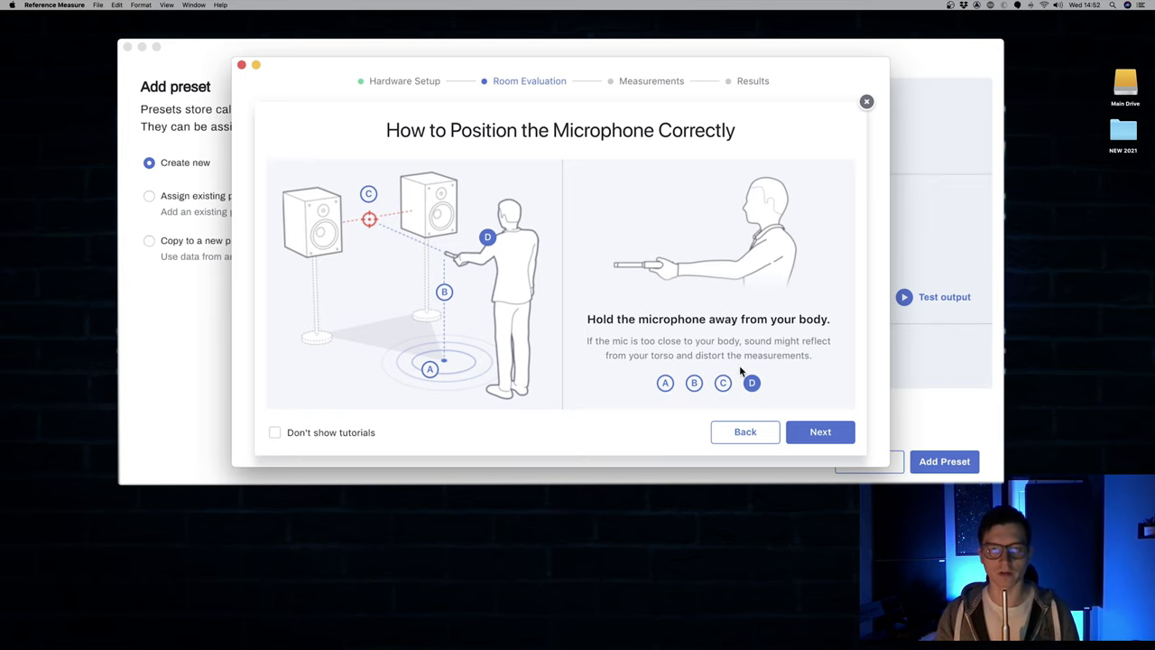
click(823, 435)
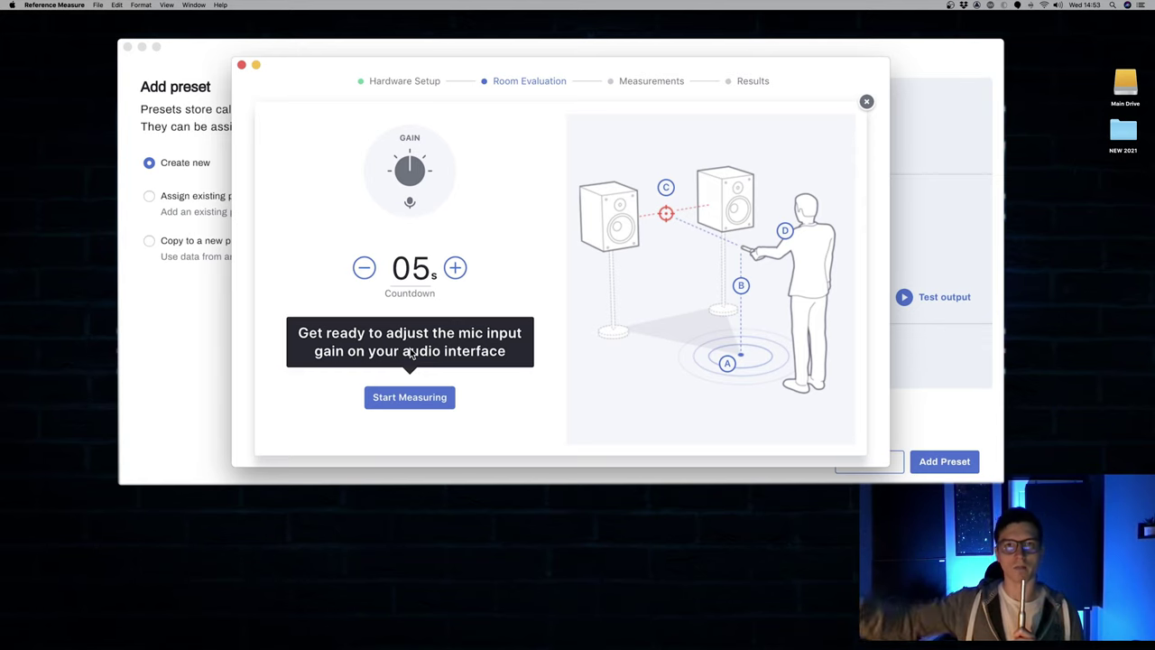
- Run the input gain measurement and confirm the completed verification
click(407, 399)
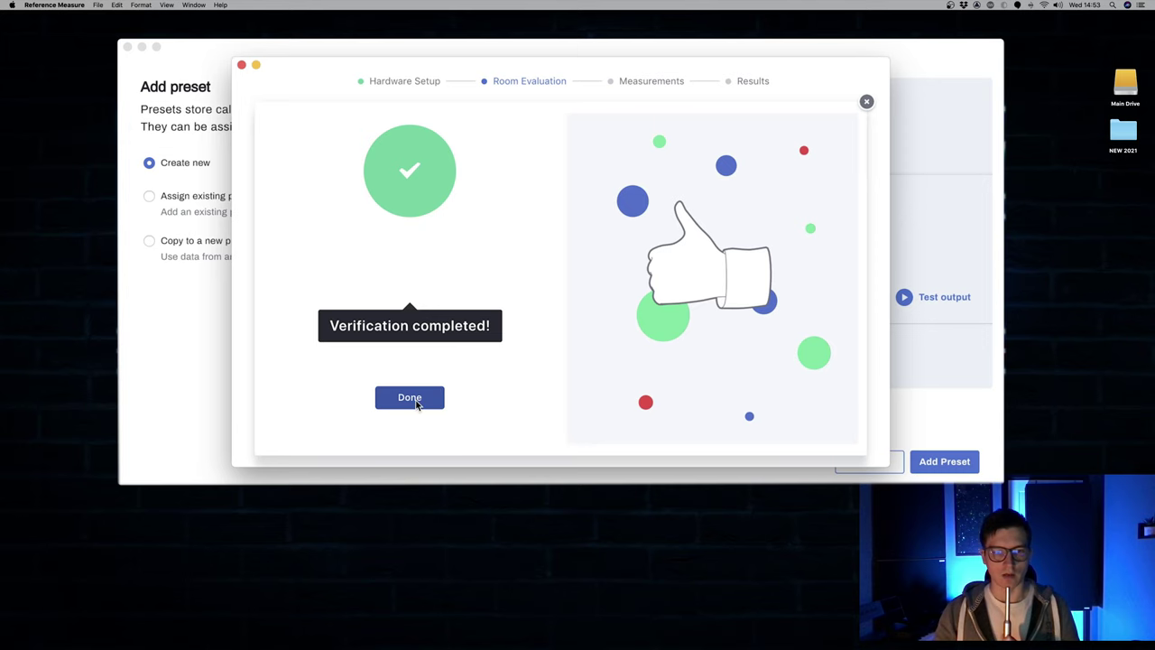
click(418, 401)
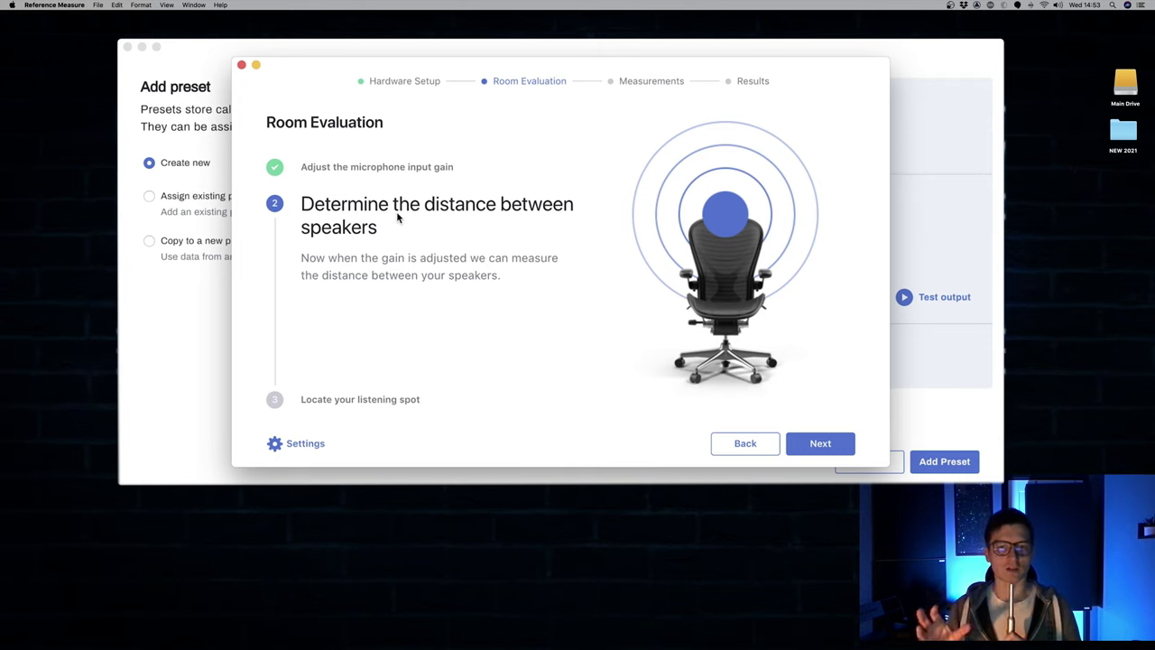
- Go through the speaker-distance tips, keep metric units, and reach the left speaker countdown
click(831, 443)
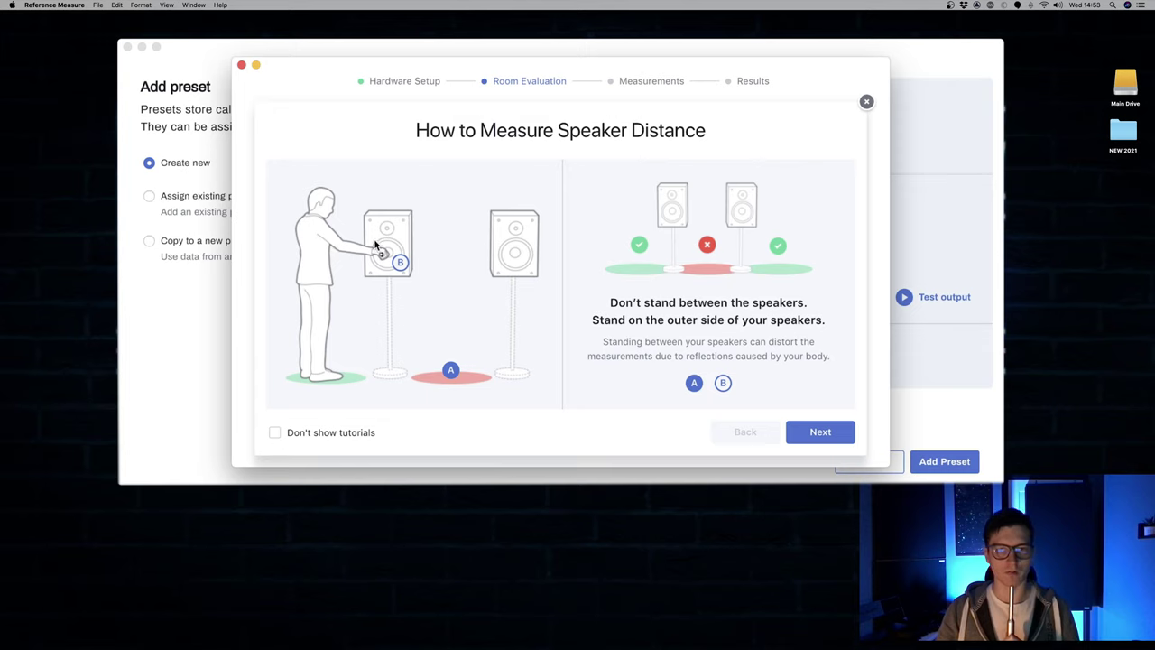
click(723, 384)
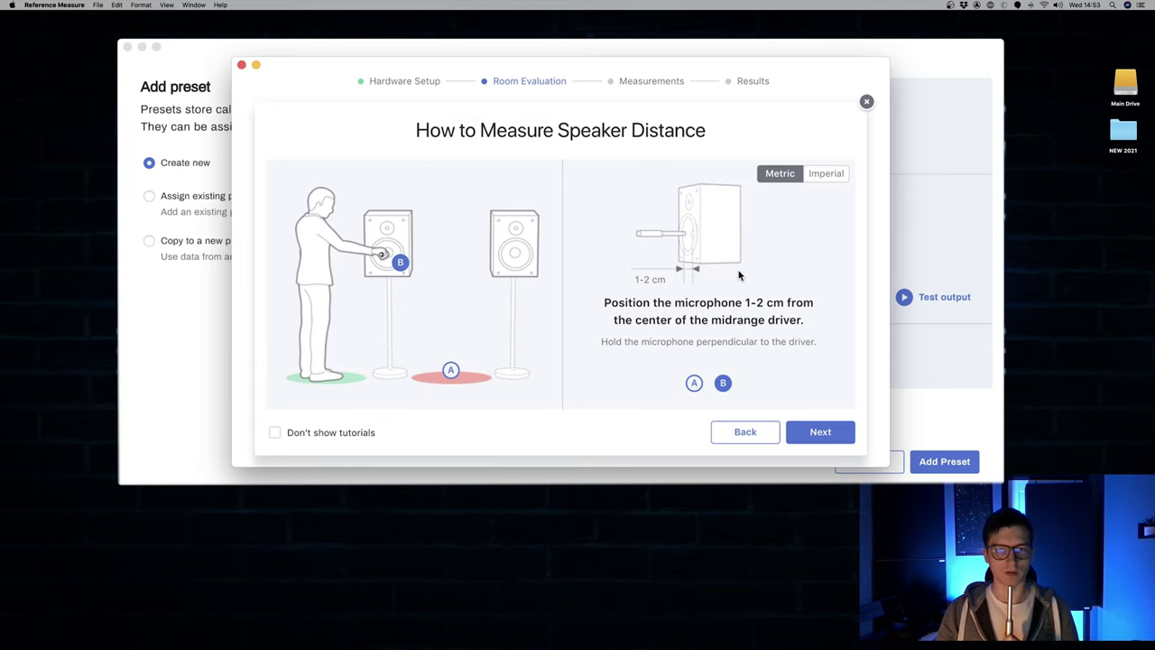
click(817, 175)
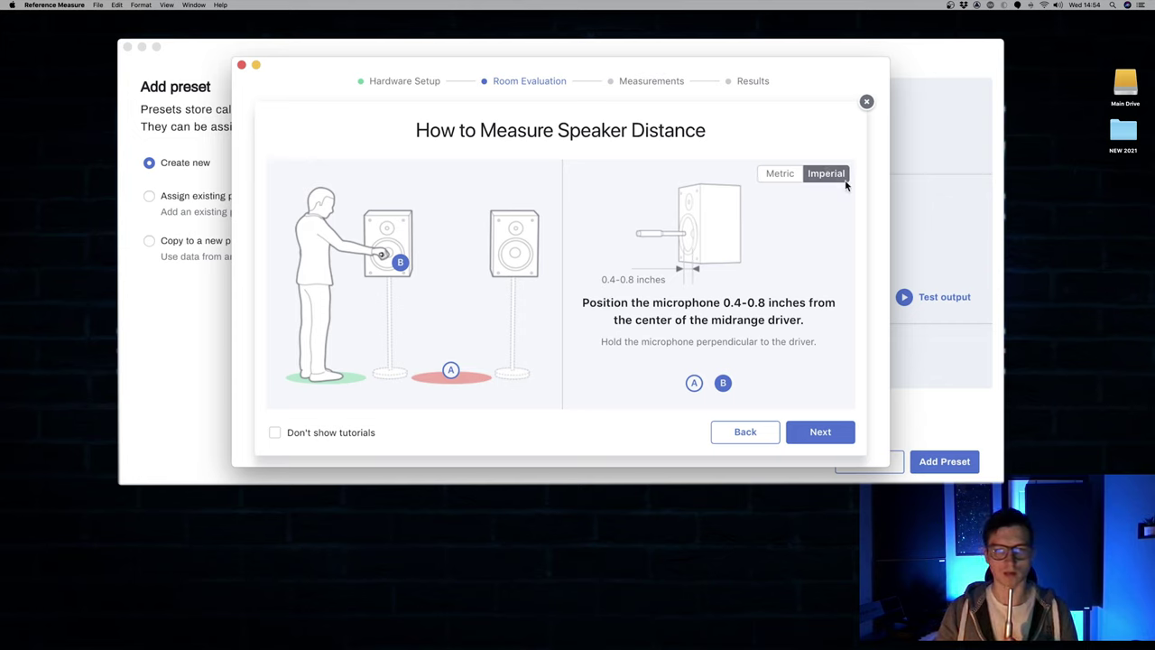
click(769, 176)
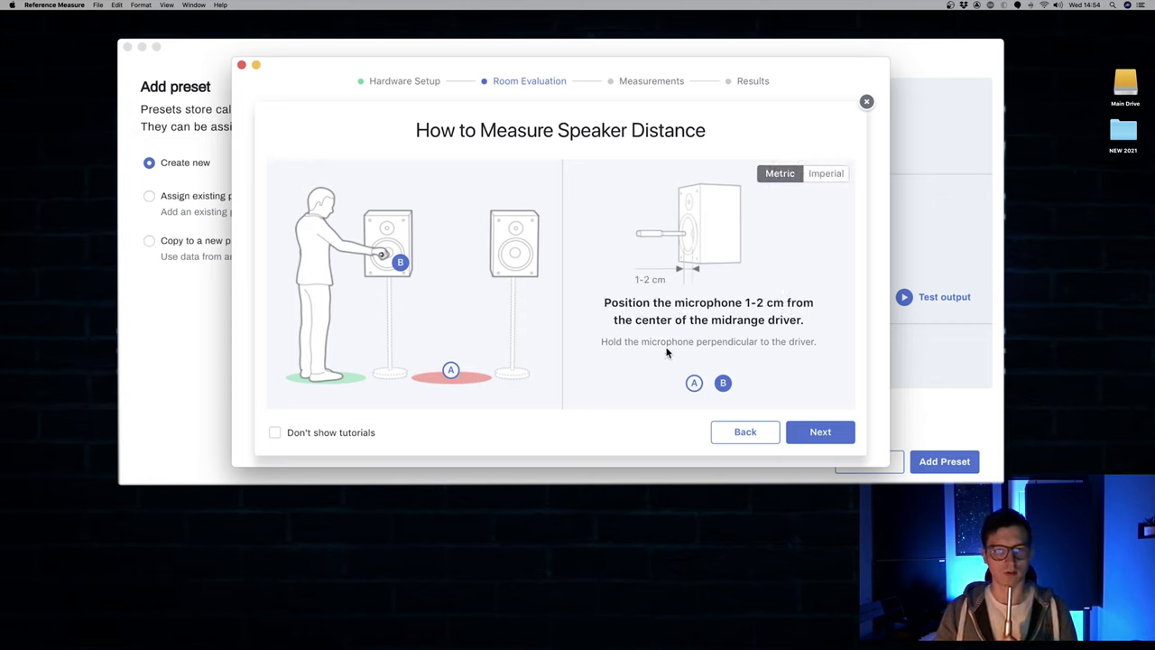
click(821, 432)
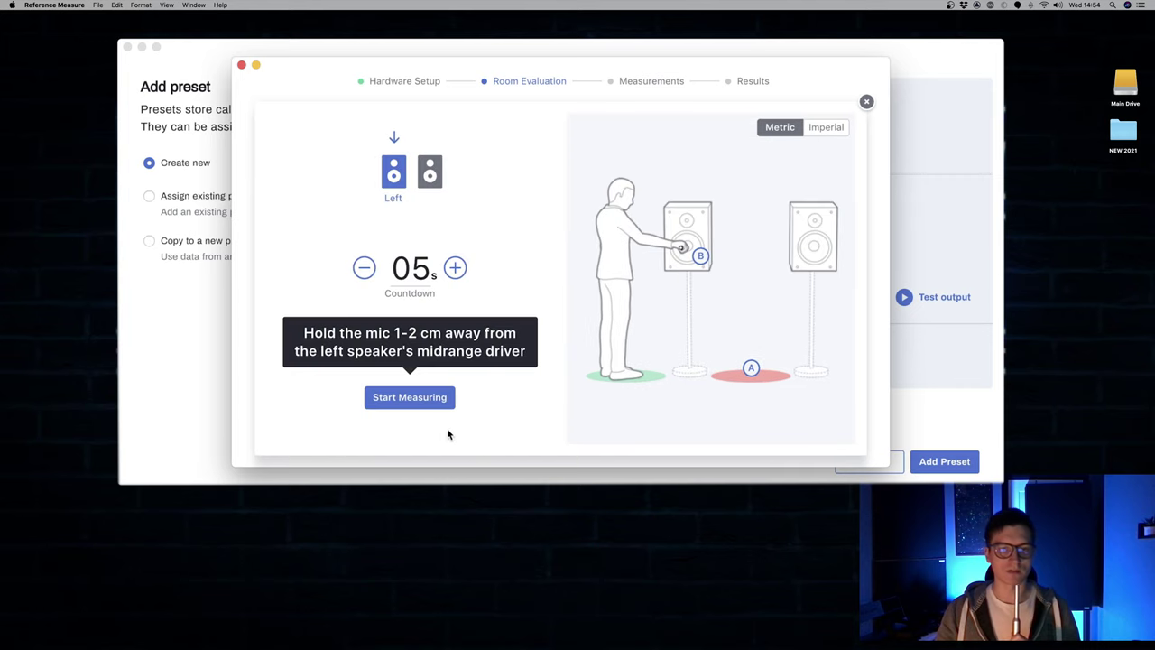
- Measure left and right speaker distances and accept the 95 cm result
click(430, 405)
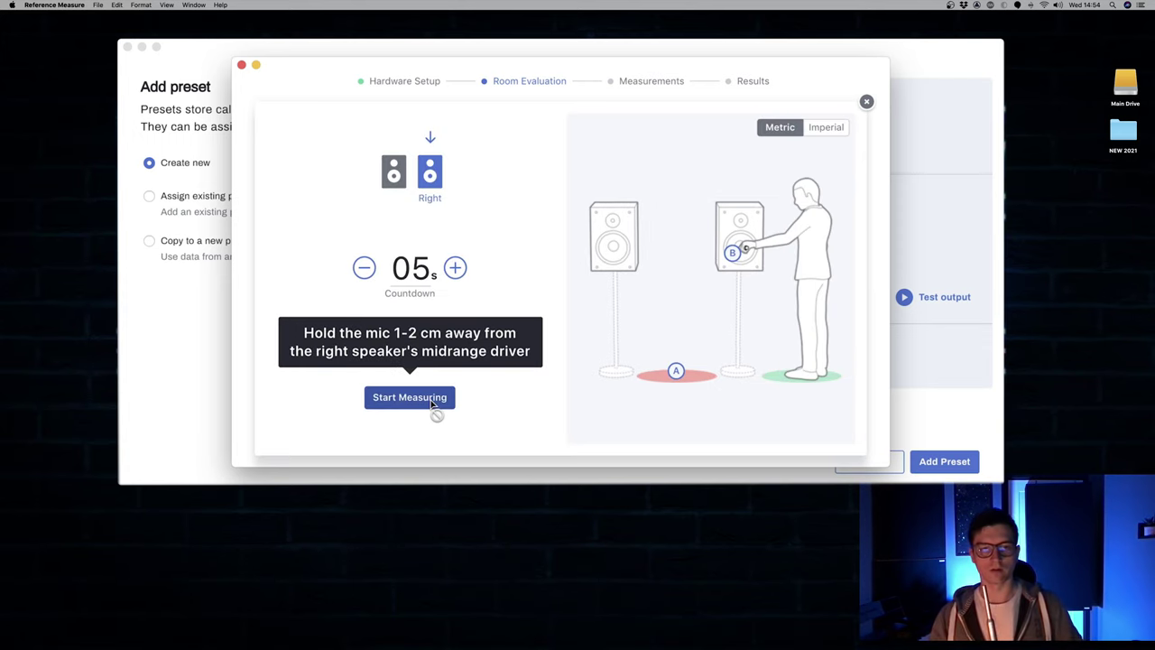
click(432, 400)
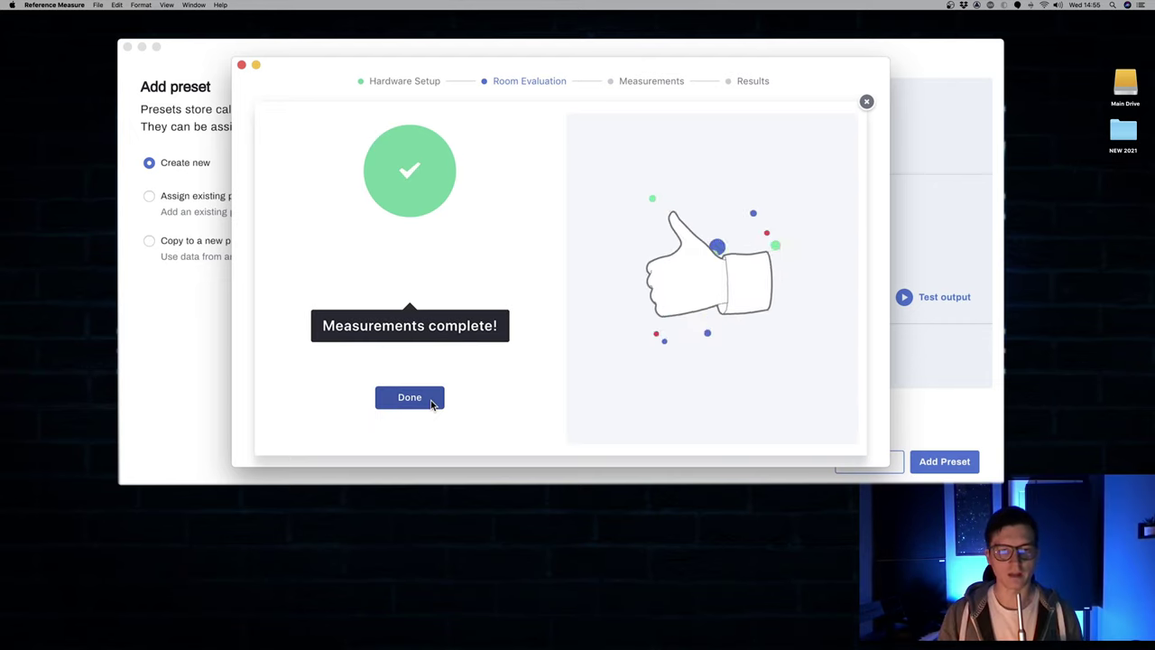
click(431, 403)
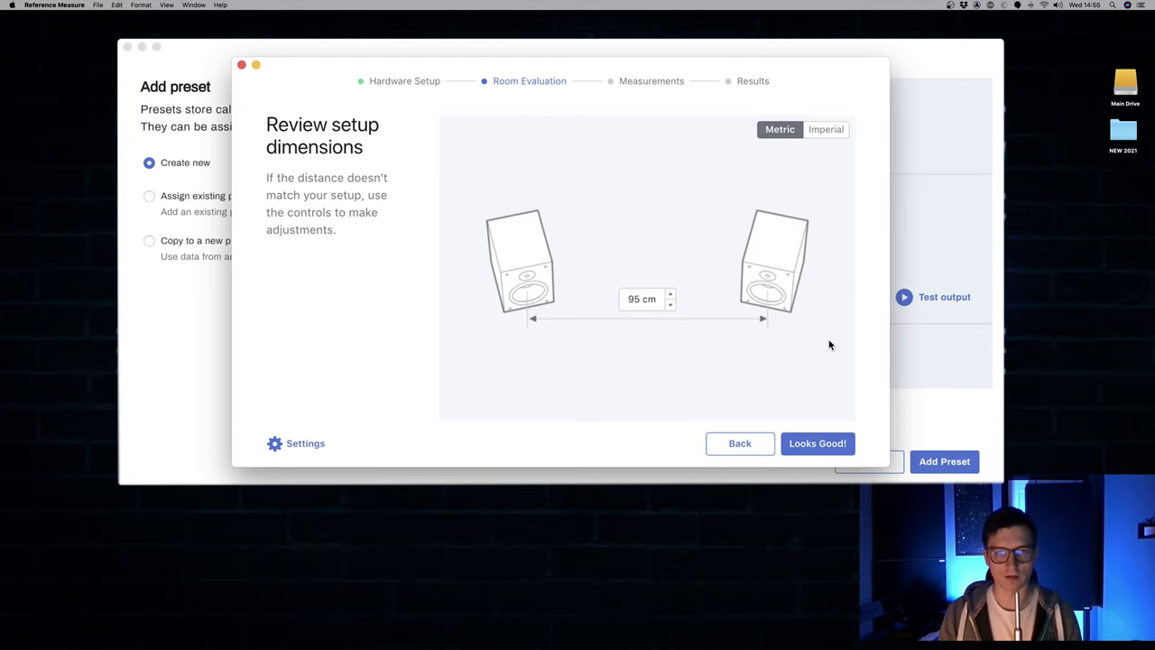
click(794, 443)
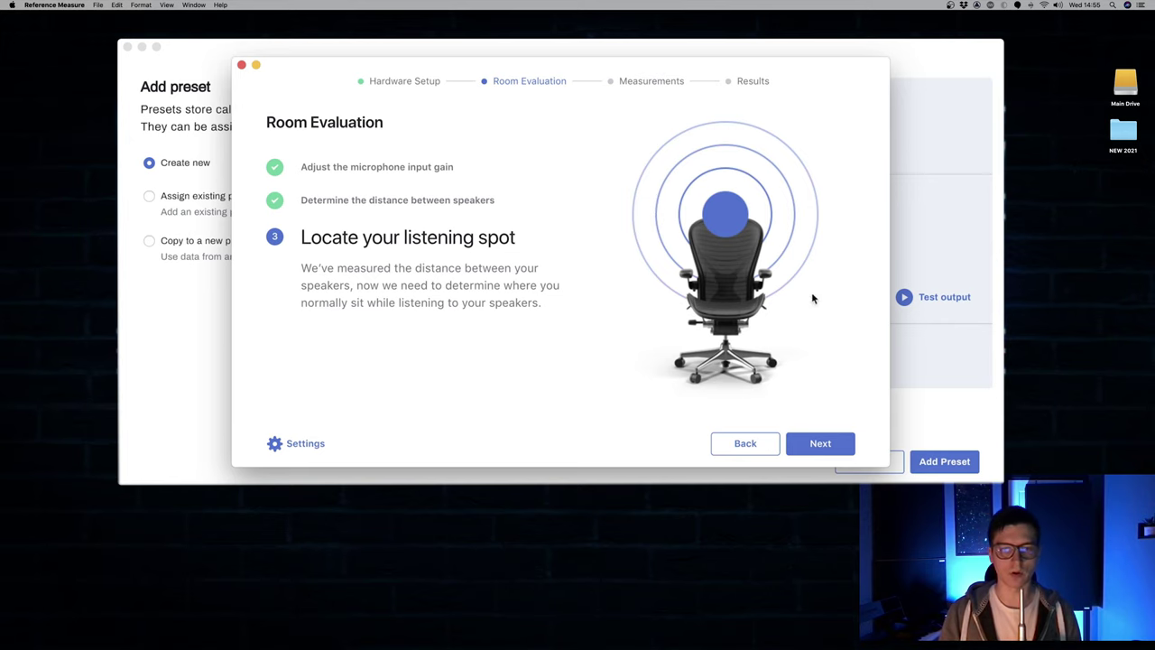
- Measure the listening spot and check the 95 cm and 67 cm distances, ending in metric
click(821, 442)
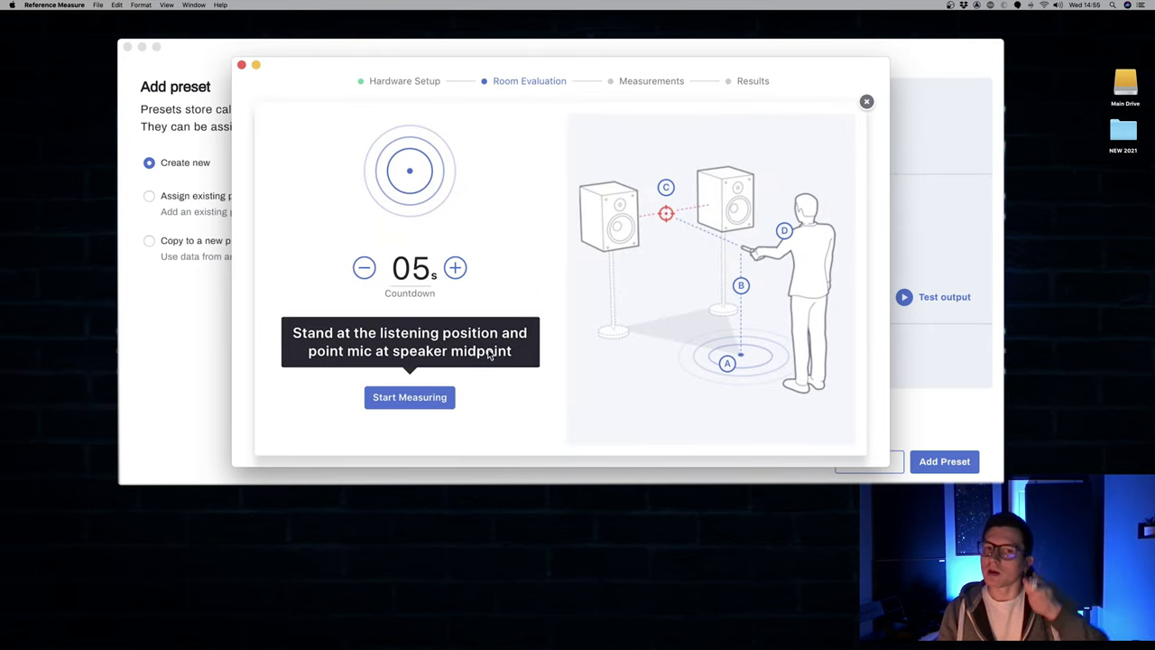
click(424, 398)
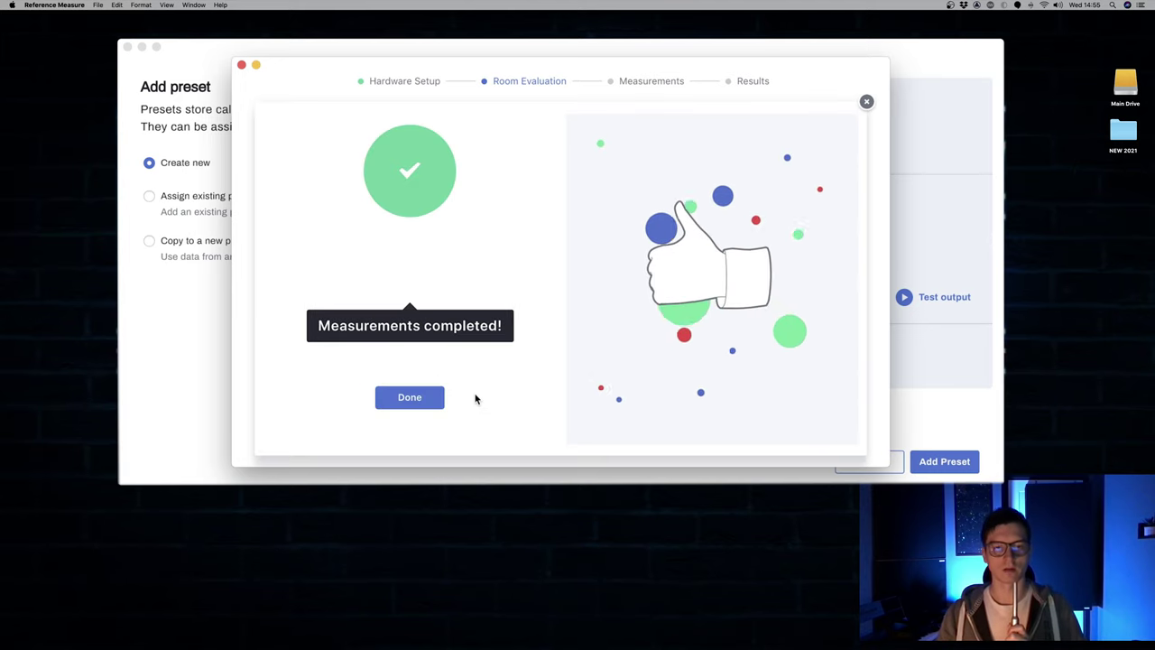
click(410, 397)
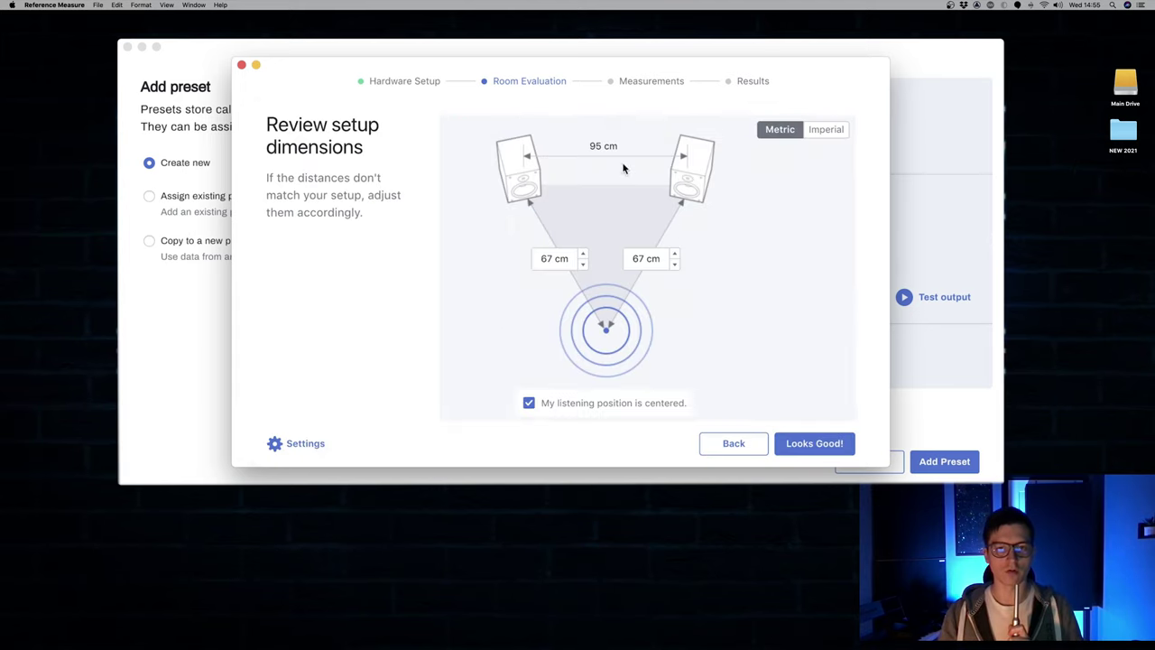
click(826, 131)
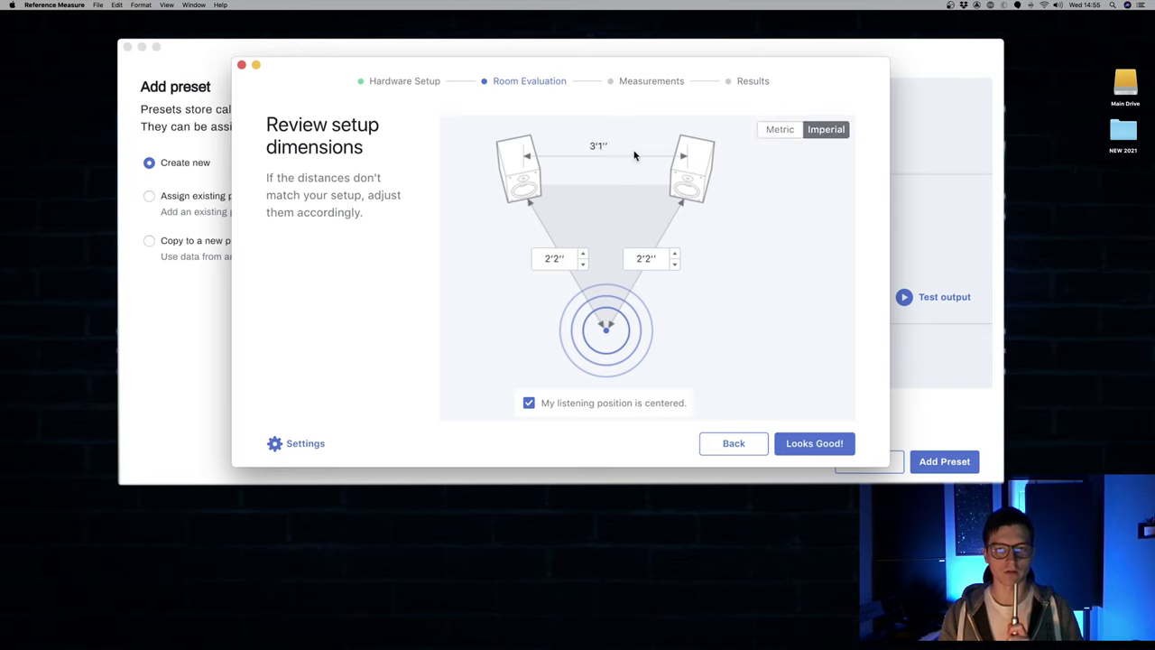
click(779, 132)
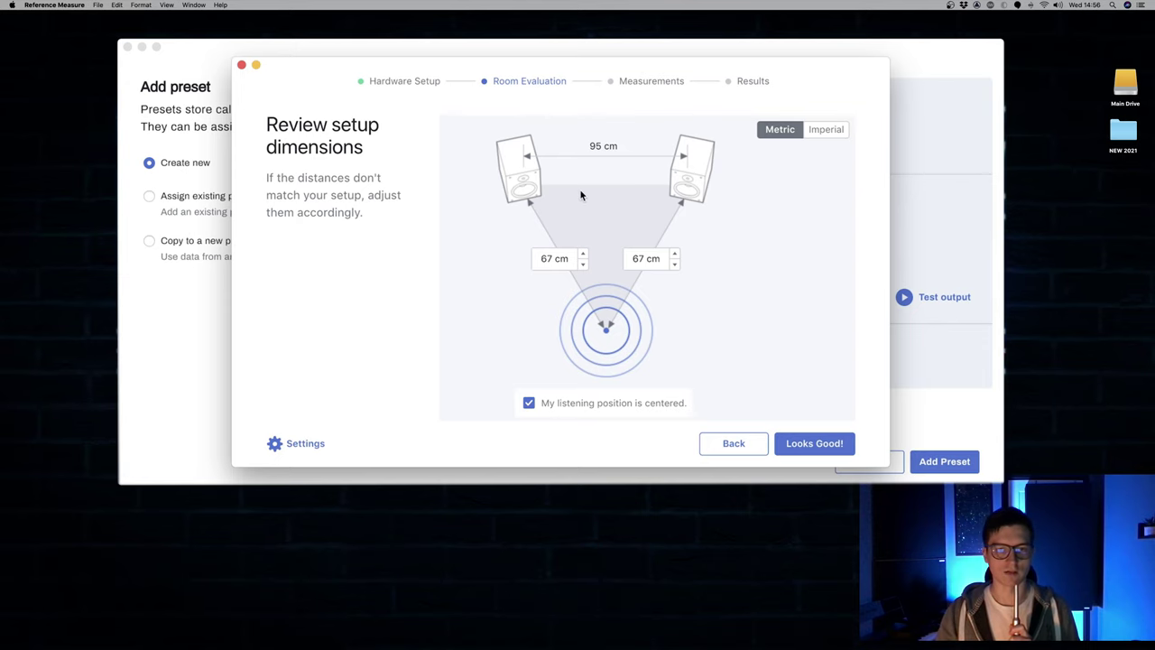
- Accept the setup dimensions and go through the mic positioning tips to the signals page
click(813, 443)
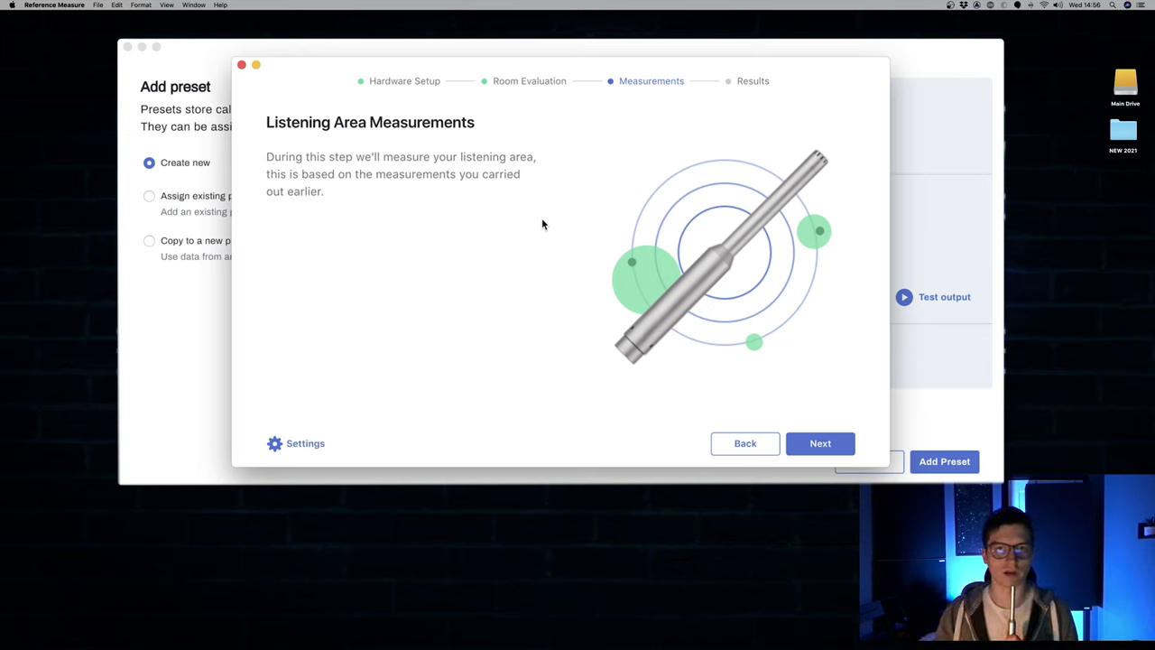
click(816, 442)
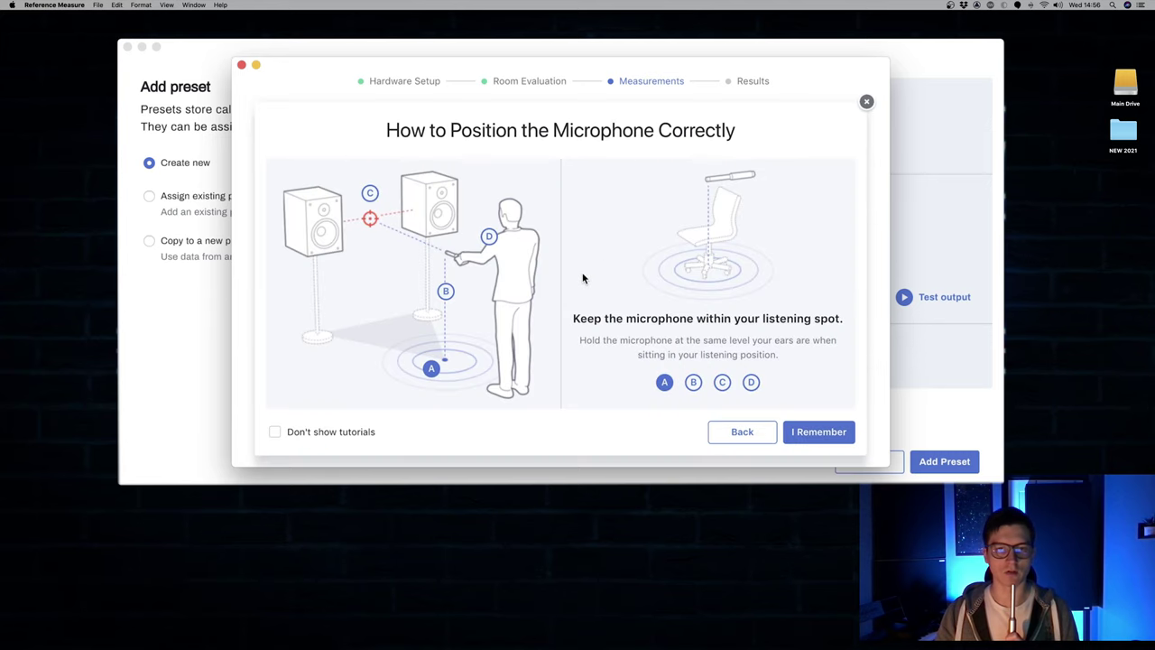
click(693, 383)
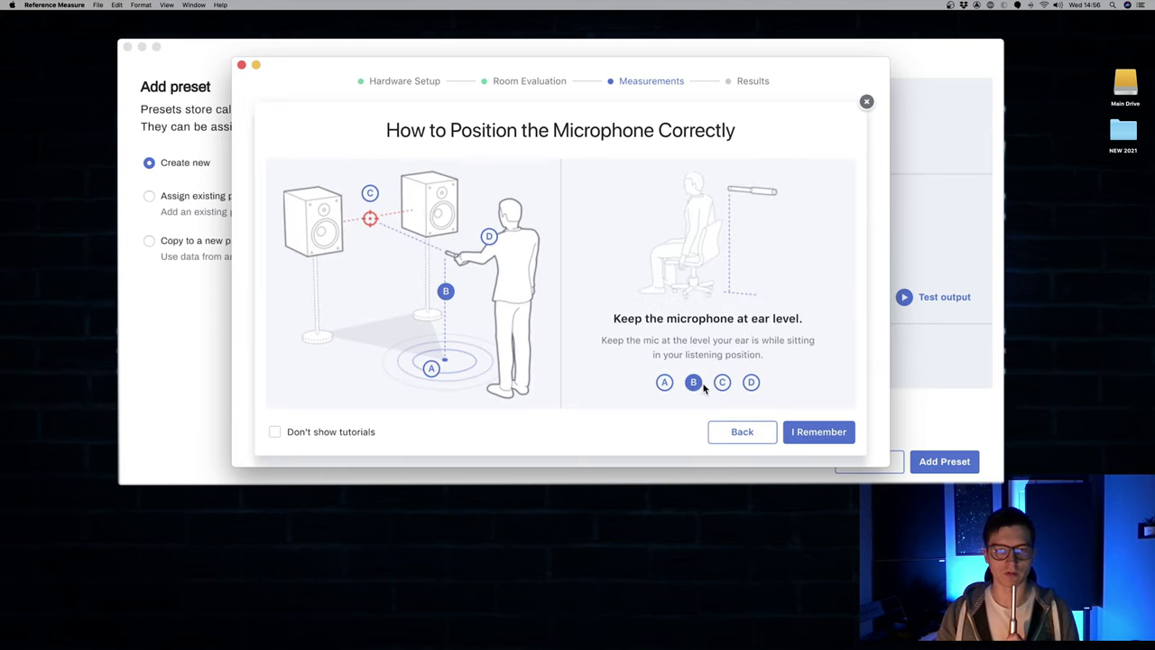
click(722, 383)
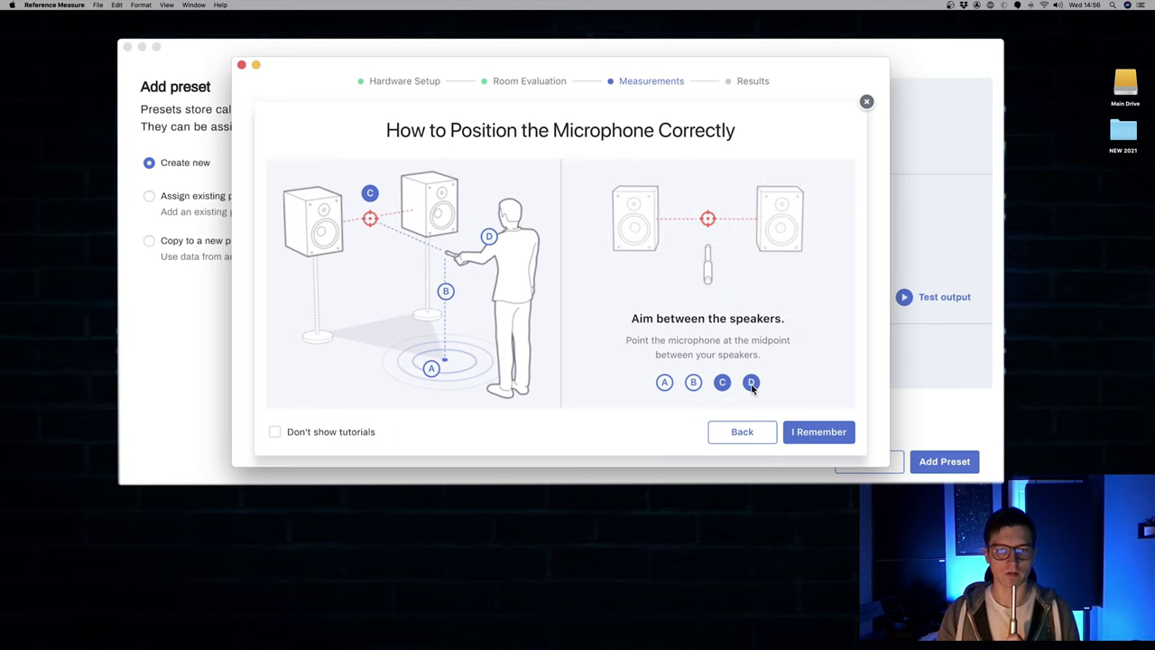
click(750, 383)
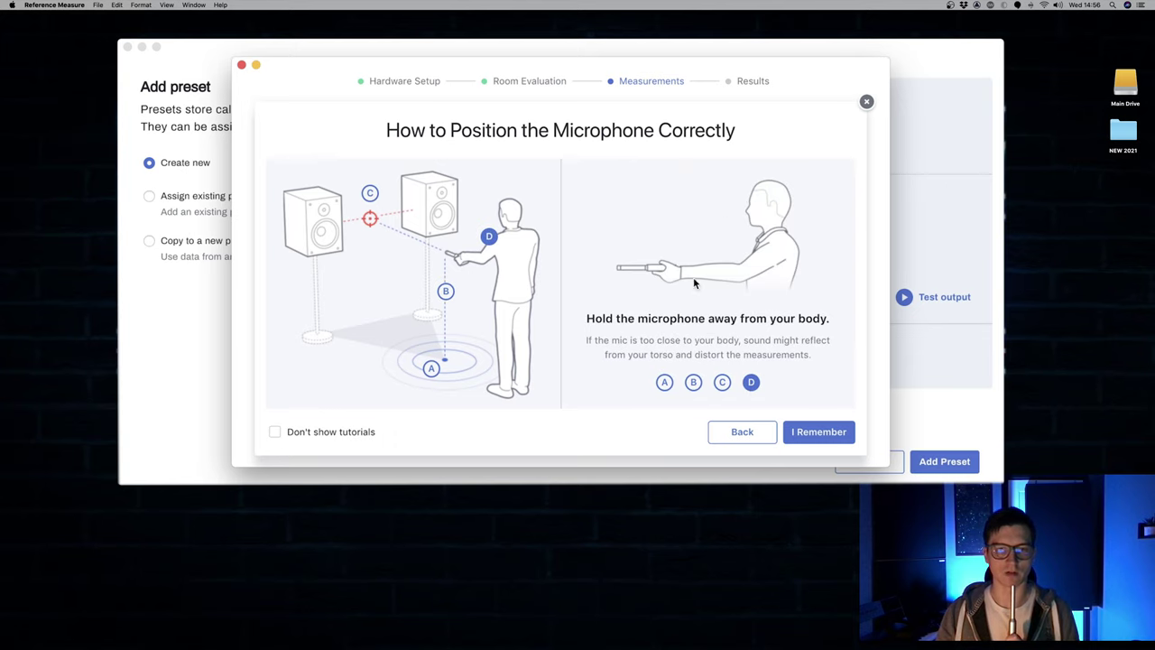
click(826, 436)
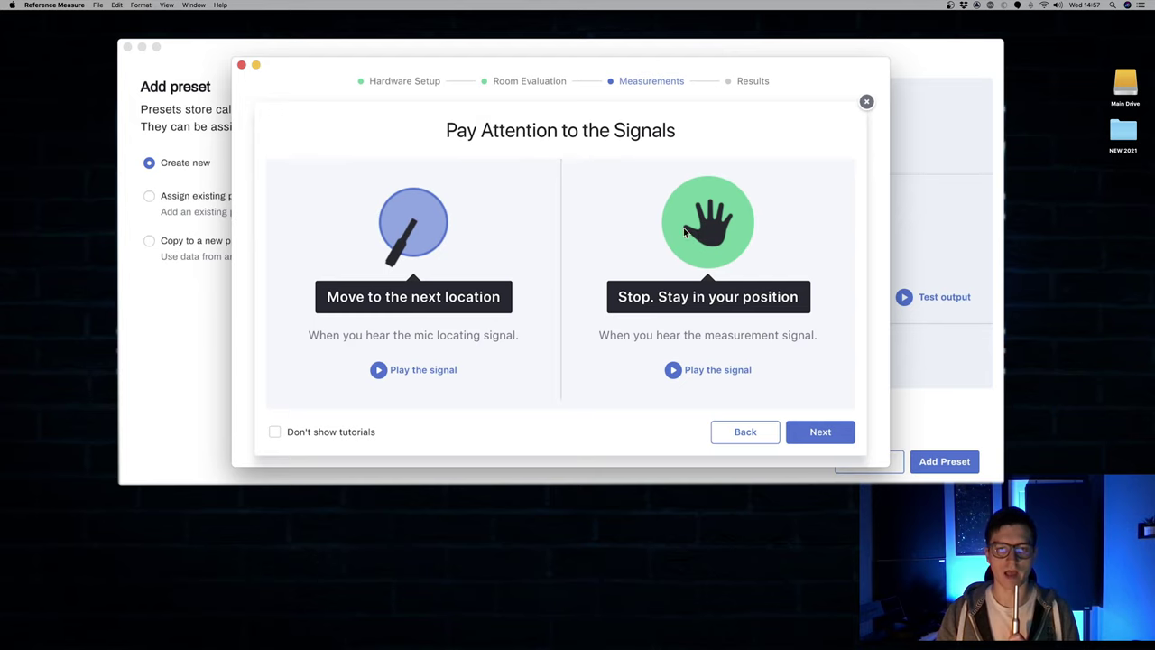
- Start the listening-area measurement, then pause it with 35 points remaining
click(828, 435)
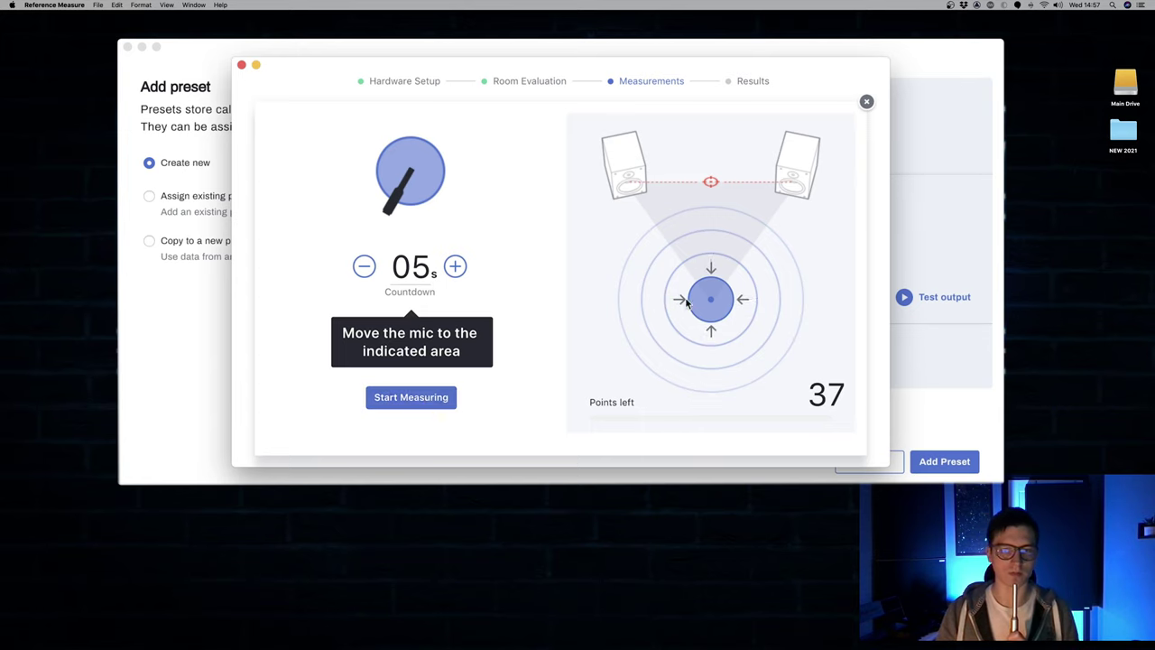
click(428, 404)
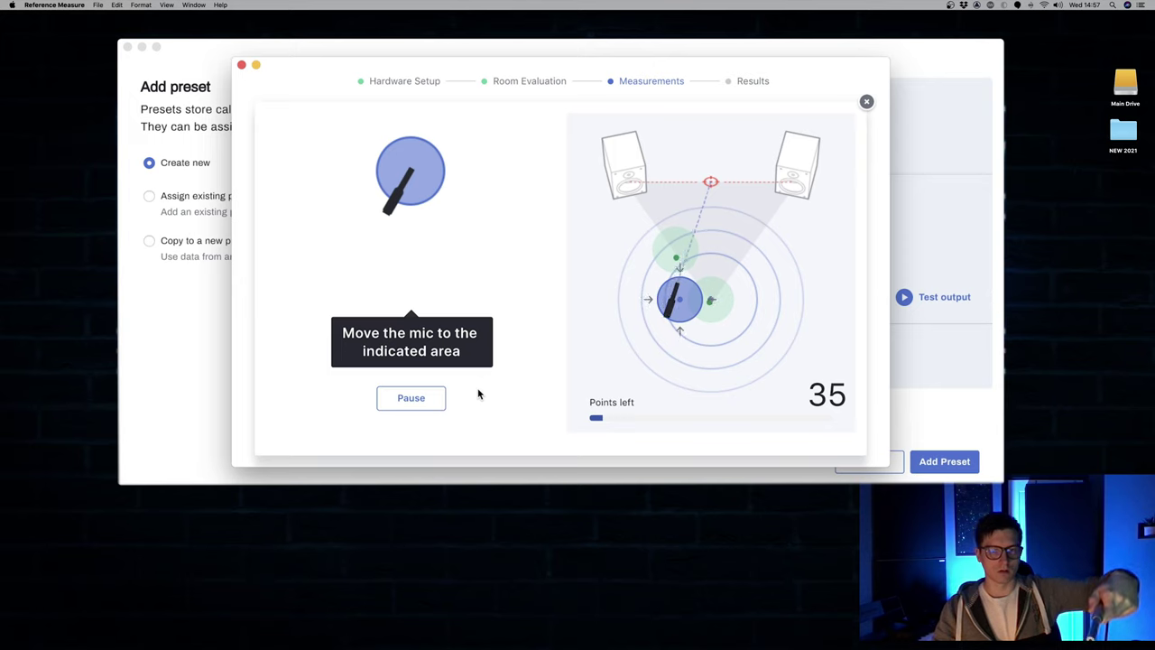
click(417, 405)
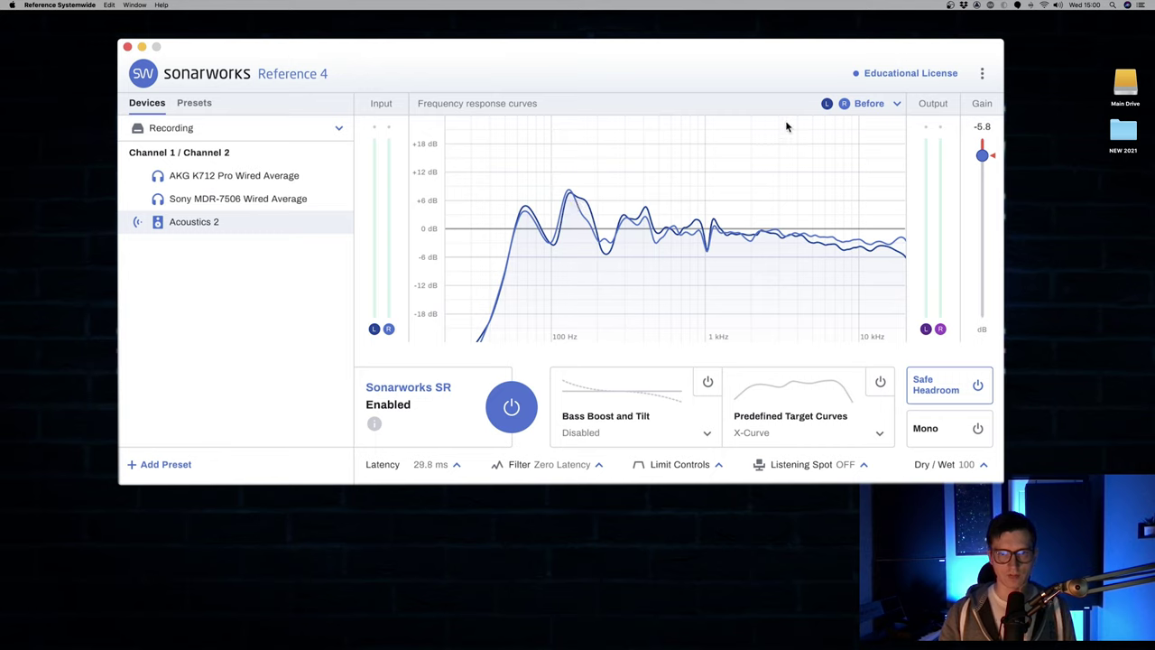
- Compare the Left and Right Before curves for Acoustics 2, leaving both channels shown
click(882, 105)
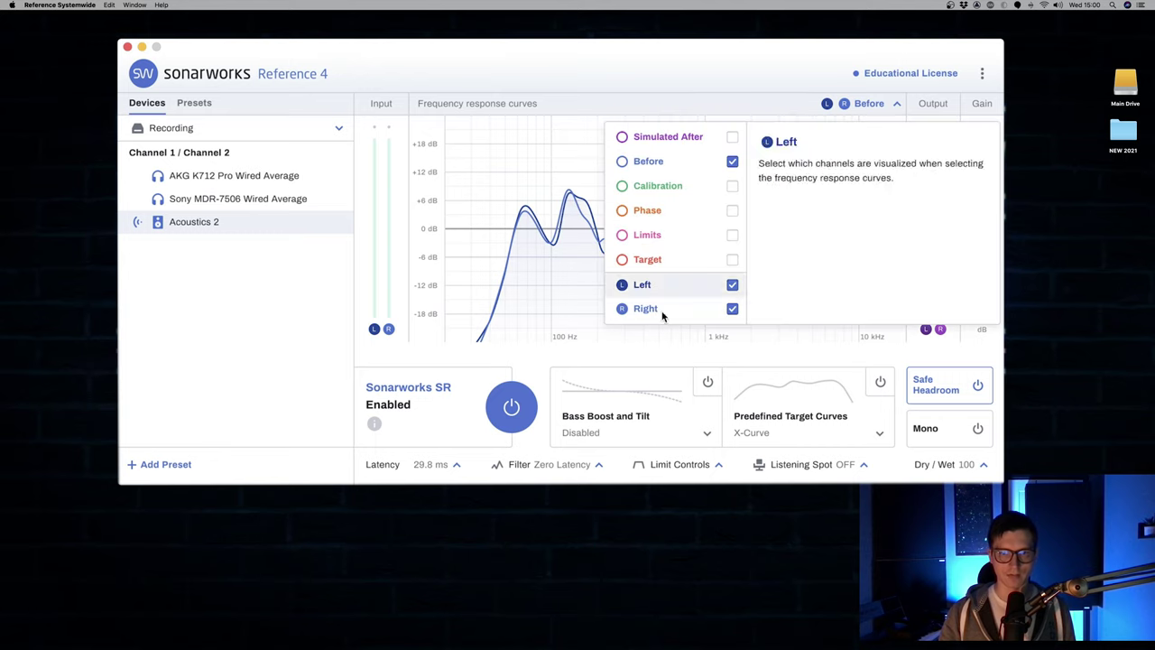
click(733, 286)
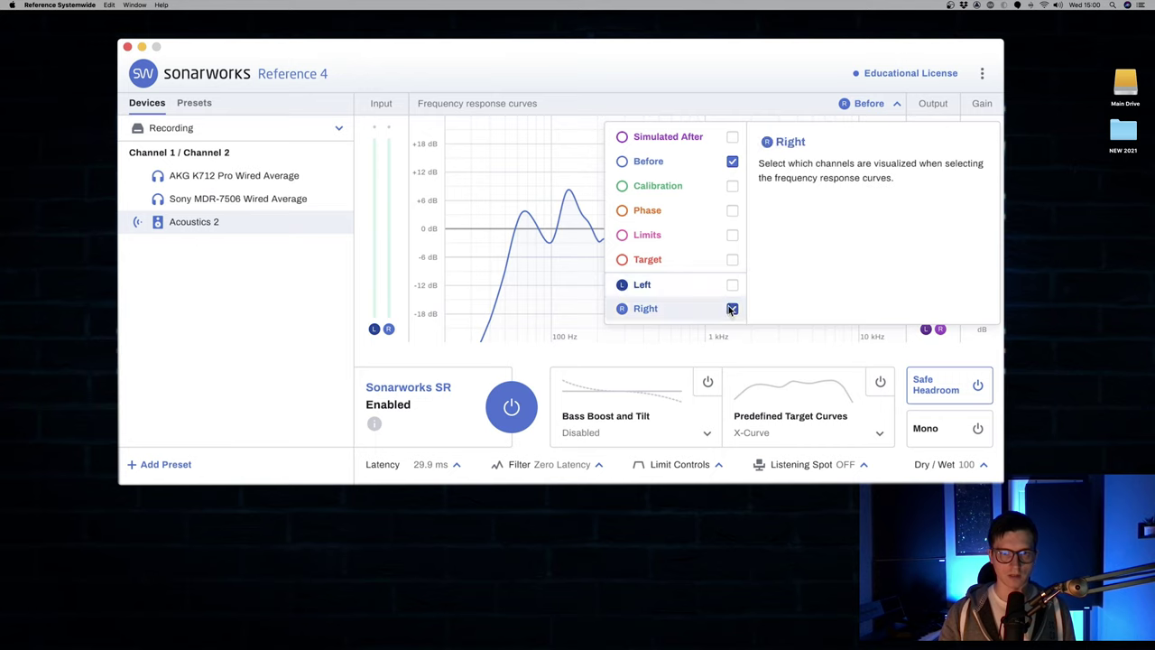
click(733, 310)
click(731, 310)
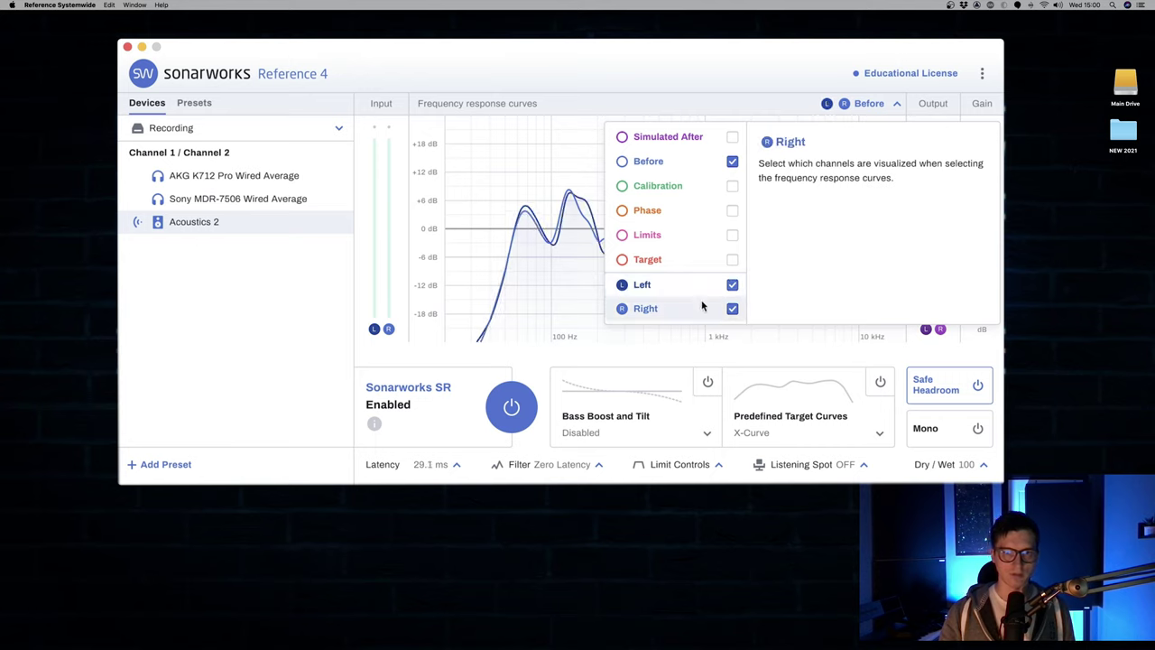
click(896, 105)
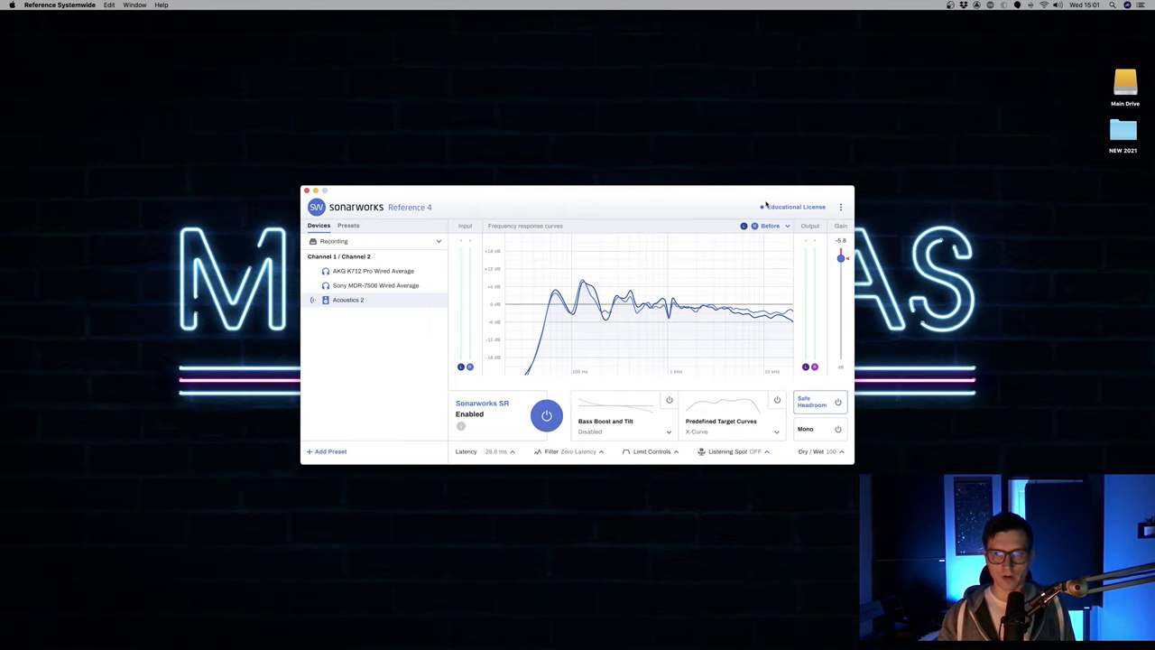
drag(625, 195, 629, 183)
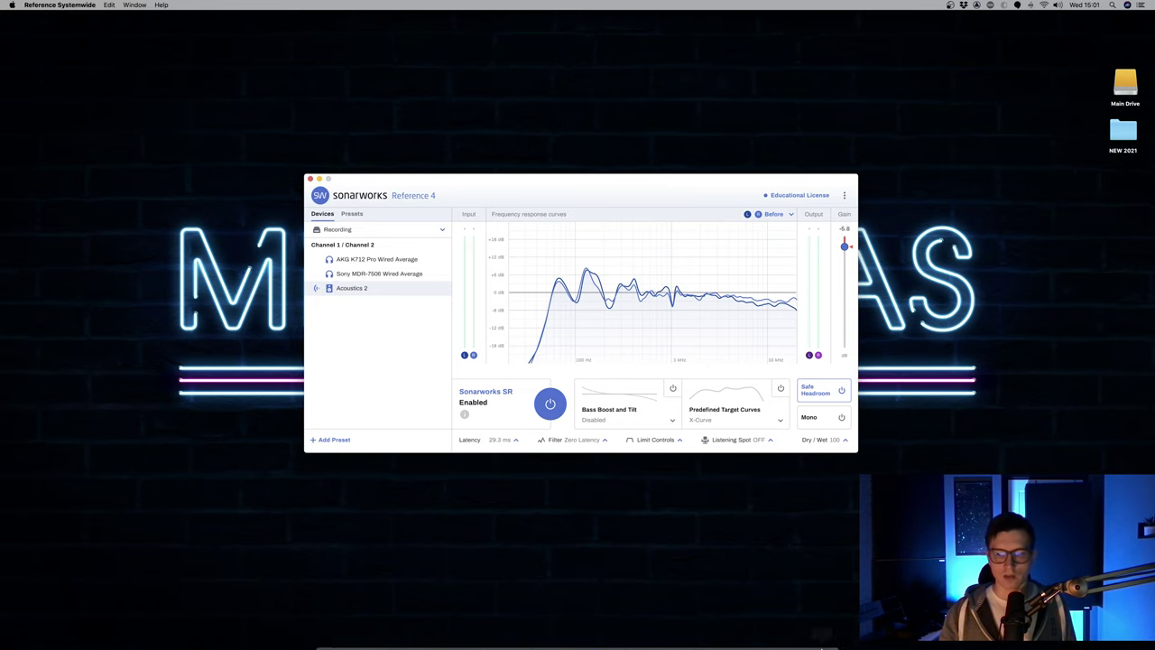
- Return to the education discount page in Chrome and review its eligibility criteria and prices
mouse_move(765, 637)
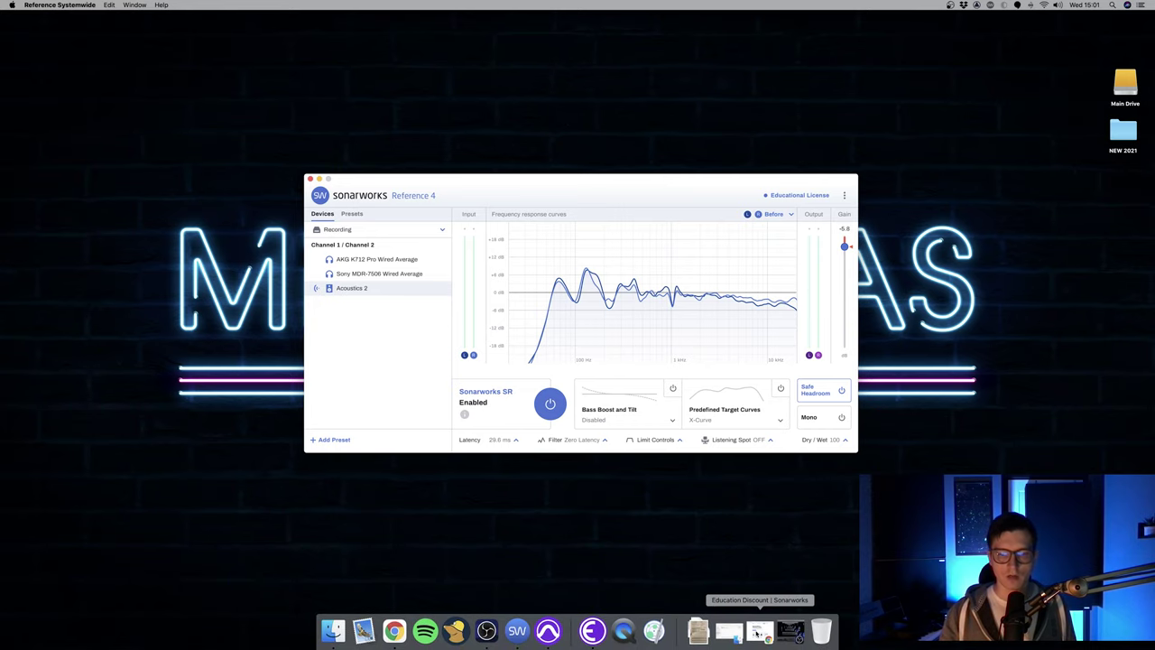
click(759, 632)
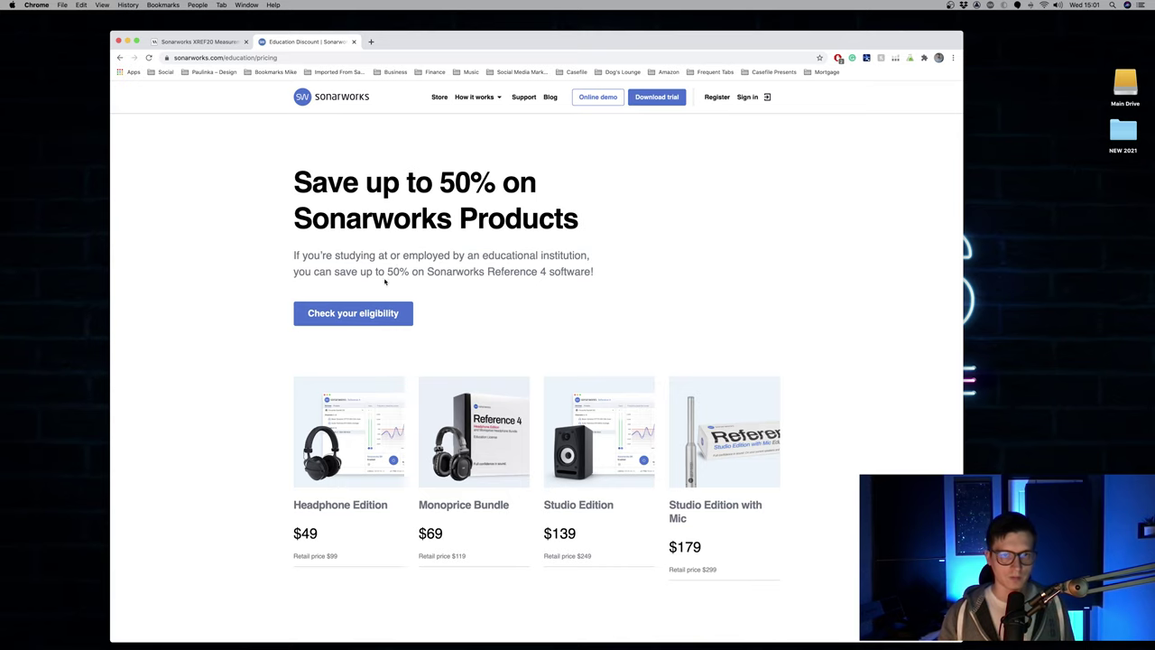
click(350, 323)
scroll(348, 323, down, 3)
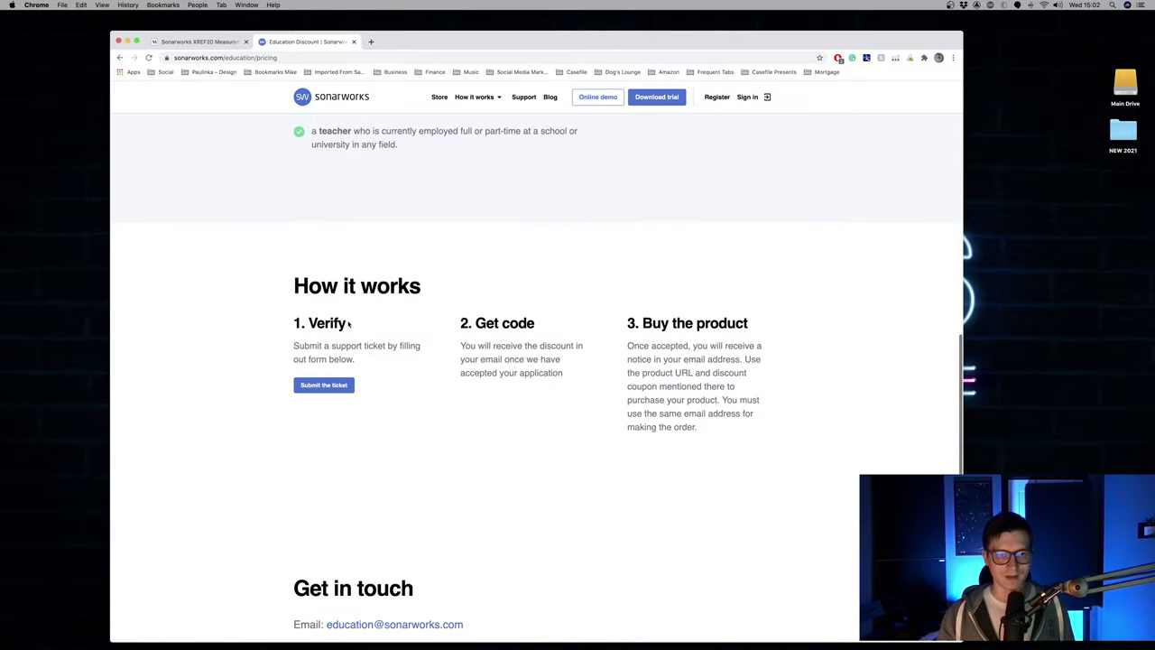
scroll(320, 315, up, 4)
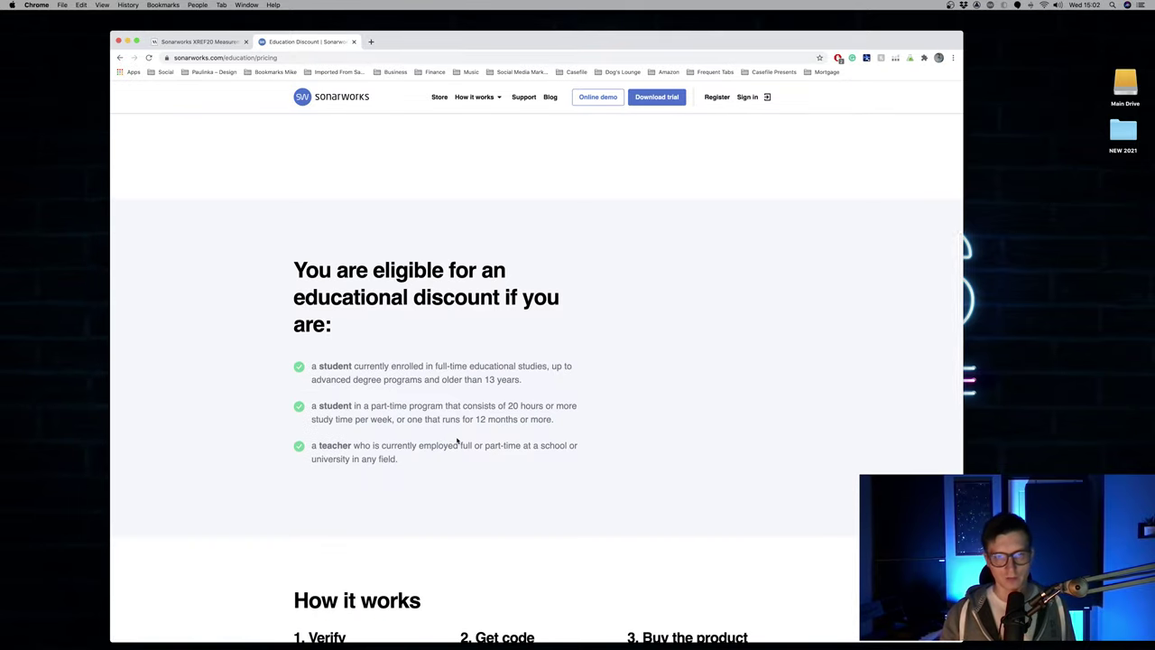
scroll(456, 440, up, 4)
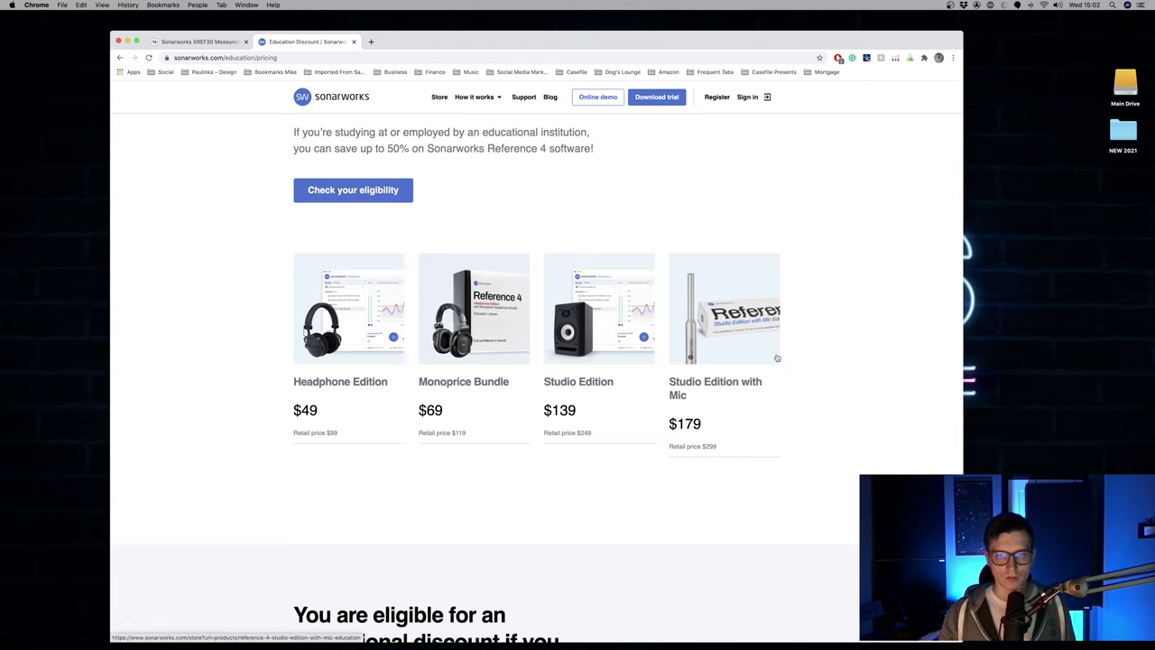
scroll(703, 393, up, 1)
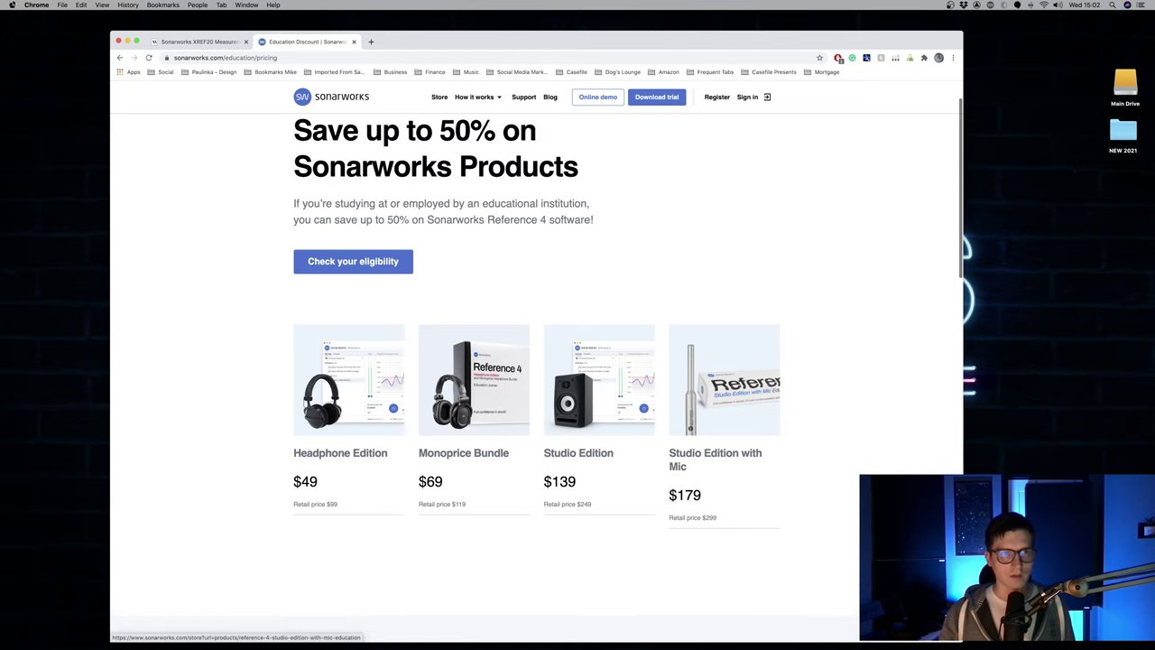
- Switch to the Music Matter tab showing the XREF20 Measurement Mic at £59.00
click(196, 42)
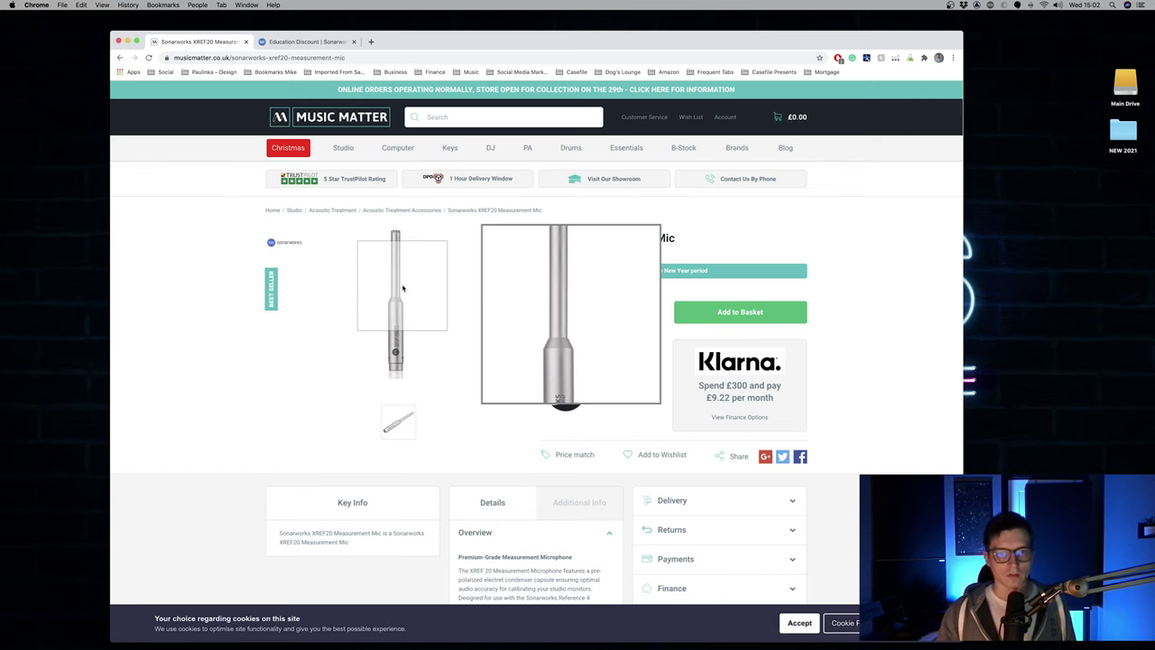
mouse_move(540, 295)
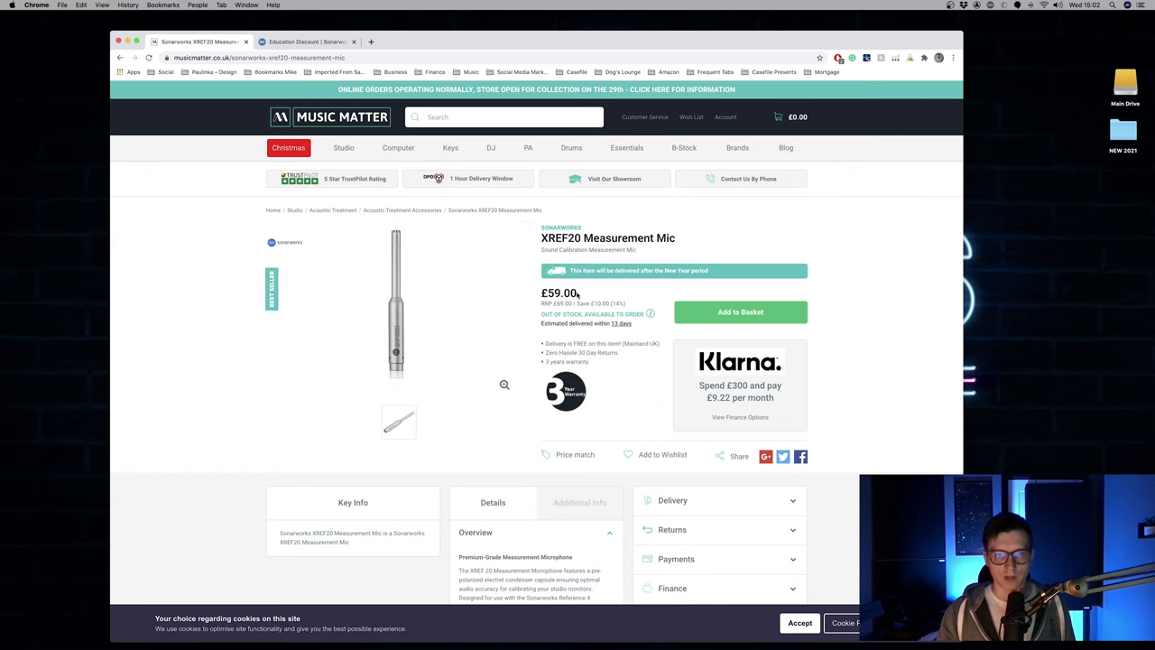
mouse_move(561, 318)
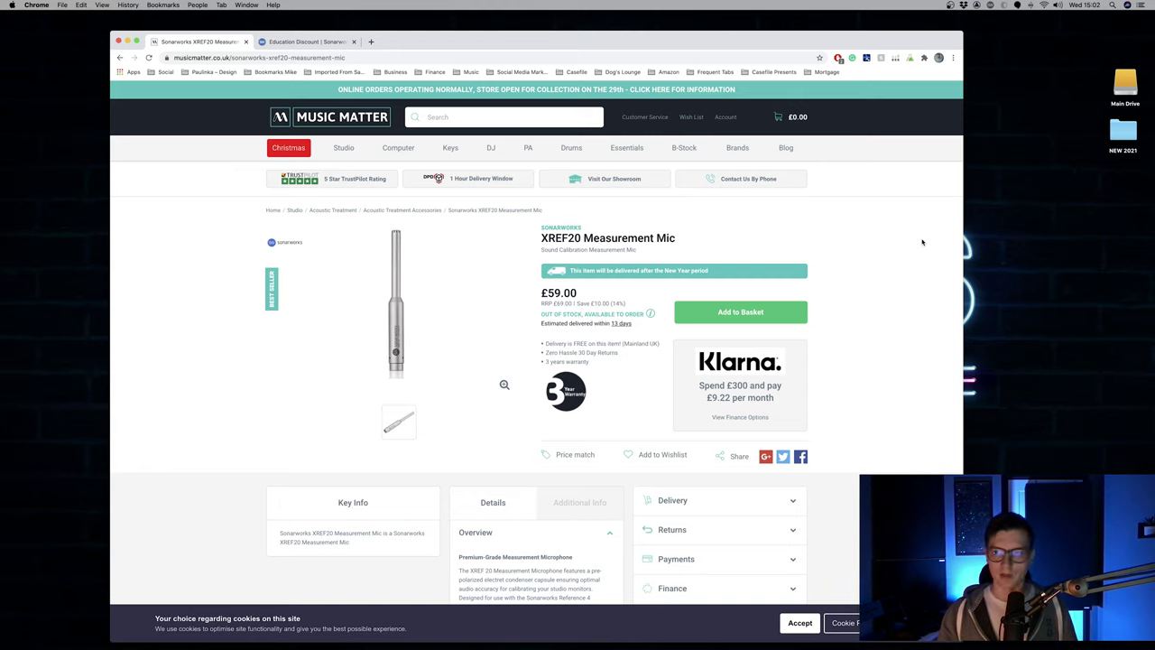
mouse_move(844, 646)
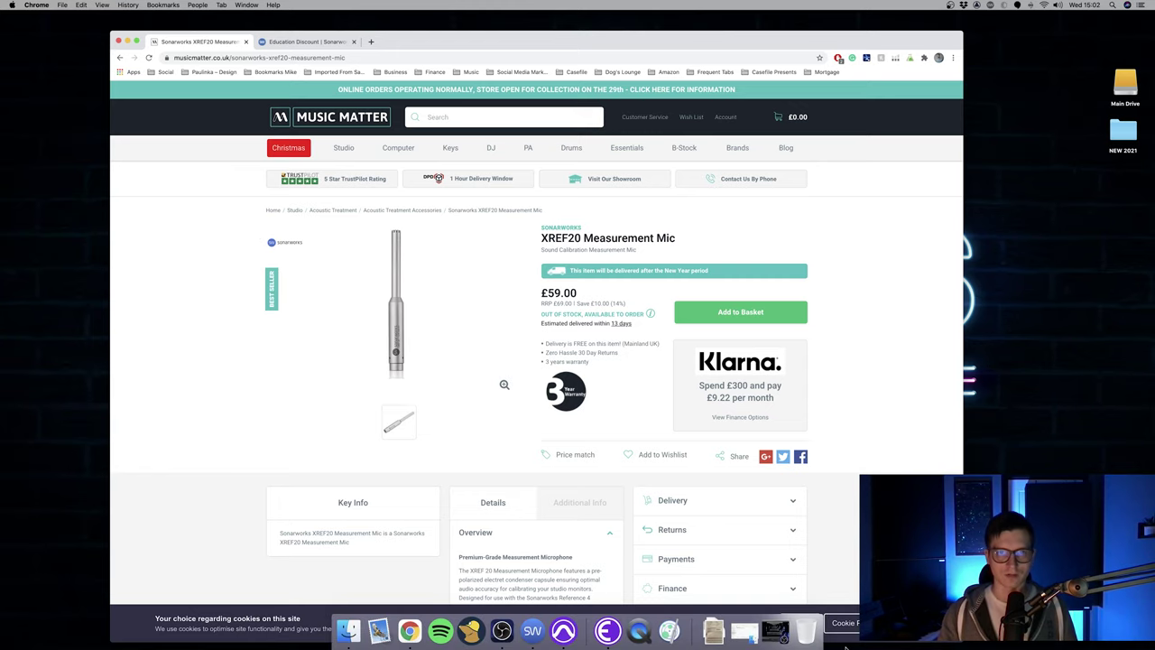